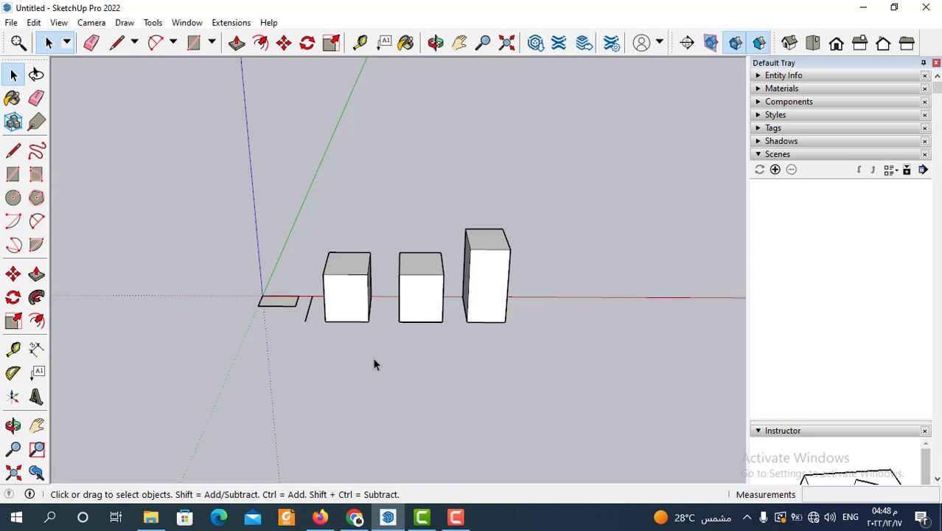
# - Turn the flat rectangle near the origin into a group with Make Group
pyautogui.scroll(1, 351, 319)
pyautogui.moveTo(351, 319)
pyautogui.mouseDown(button='middle')
pyautogui.moveTo(401, 341)
pyautogui.moveTo(374, 349)
pyautogui.mouseUp(button='middle')
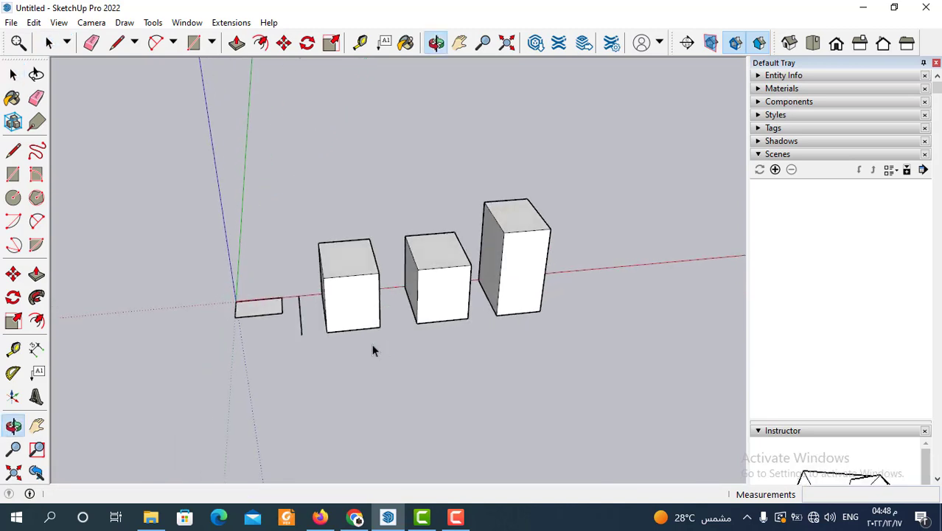
pyautogui.scroll(2, 295, 310)
pyautogui.scroll(2, 225, 266)
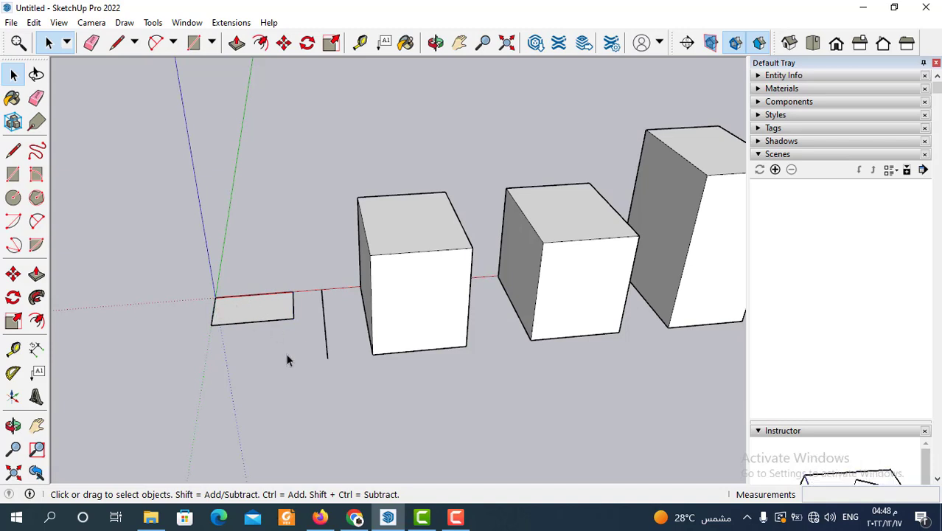
pyautogui.click(259, 317)
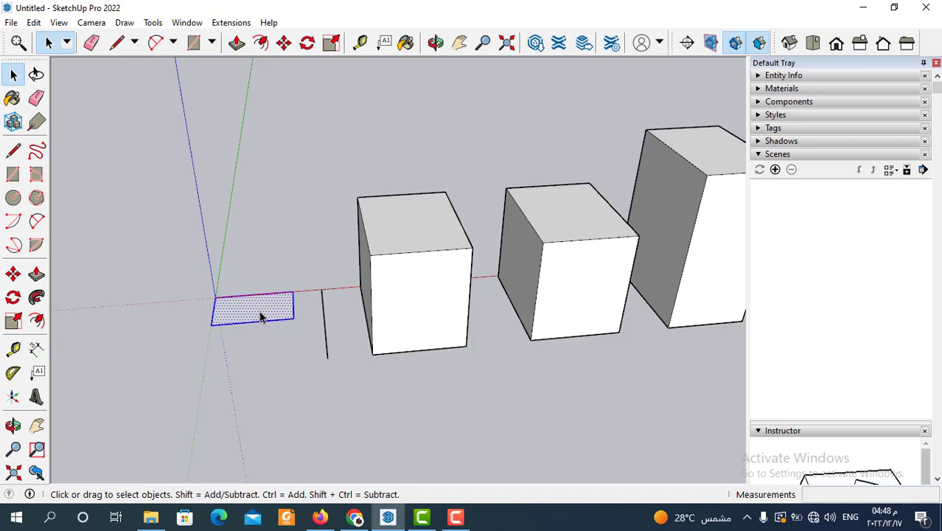
pyautogui.scroll(2, 282, 317)
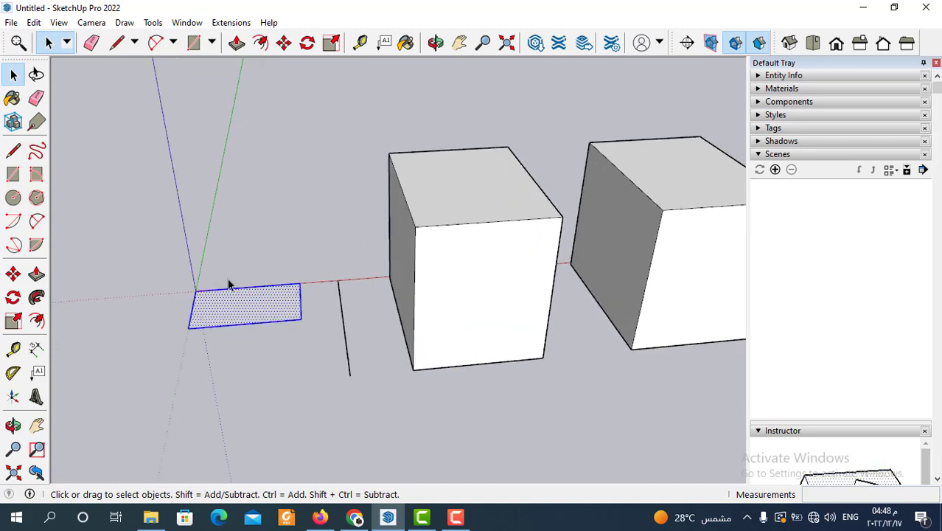
pyautogui.rightClick(251, 316)
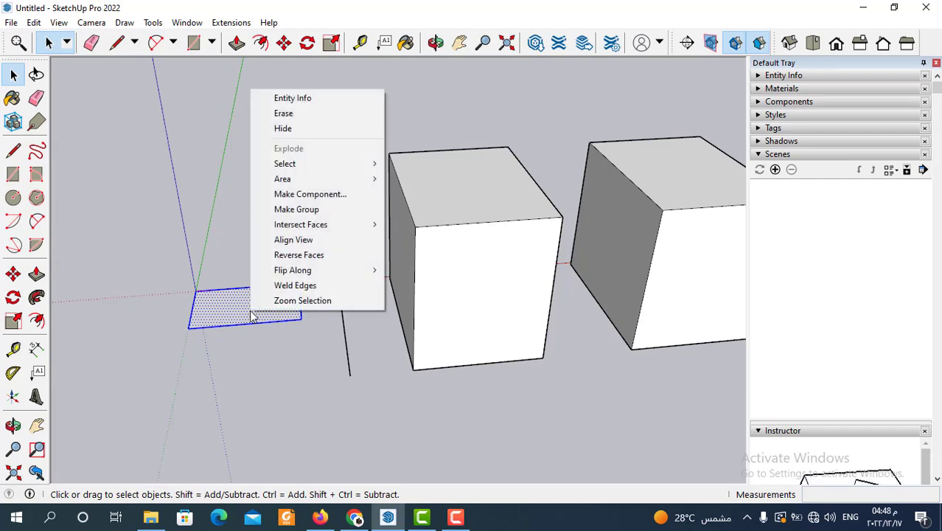
pyautogui.click(298, 210)
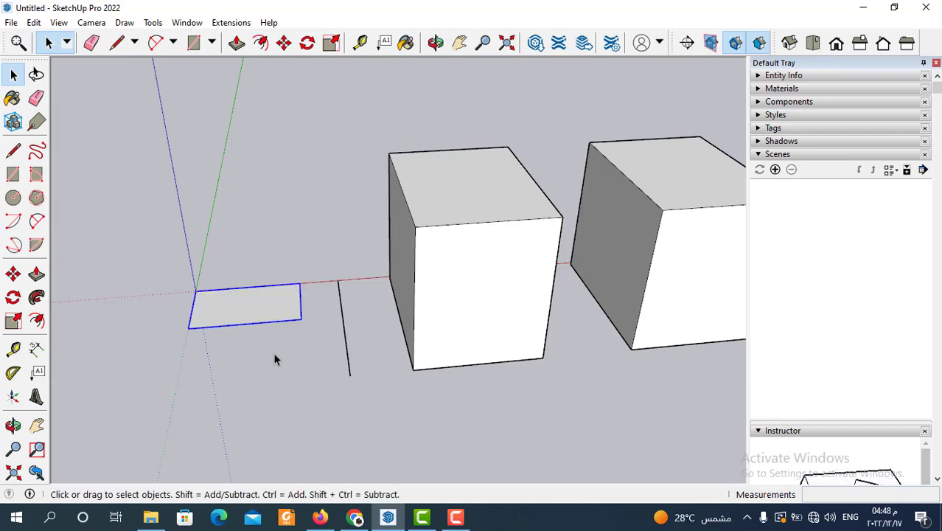
pyautogui.click(273, 353)
# - Open the new rectangle group for editing to check it, then exit it
pyautogui.click(292, 316)
pyautogui.click(268, 352)
pyautogui.doubleClick(254, 320)
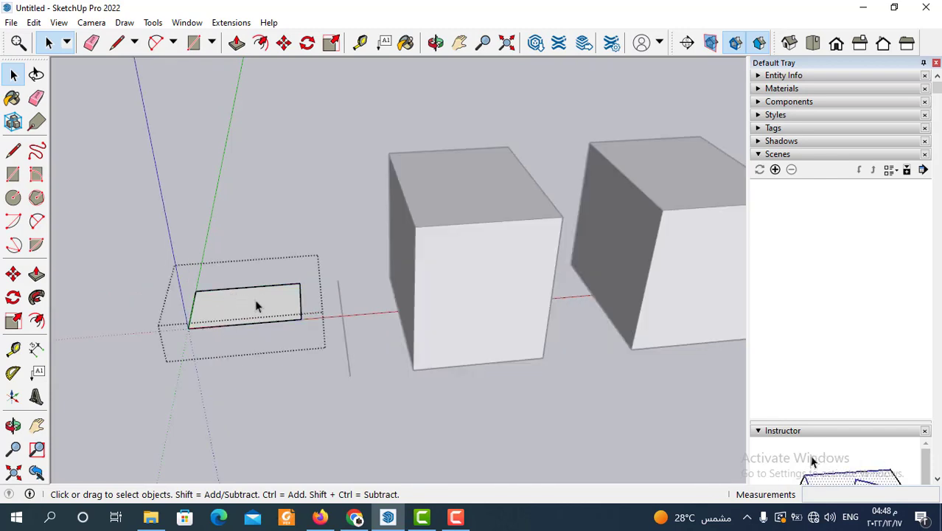
pyautogui.click(259, 381)
pyautogui.moveTo(211, 273); pyautogui.dragTo(311, 347, button='middle')
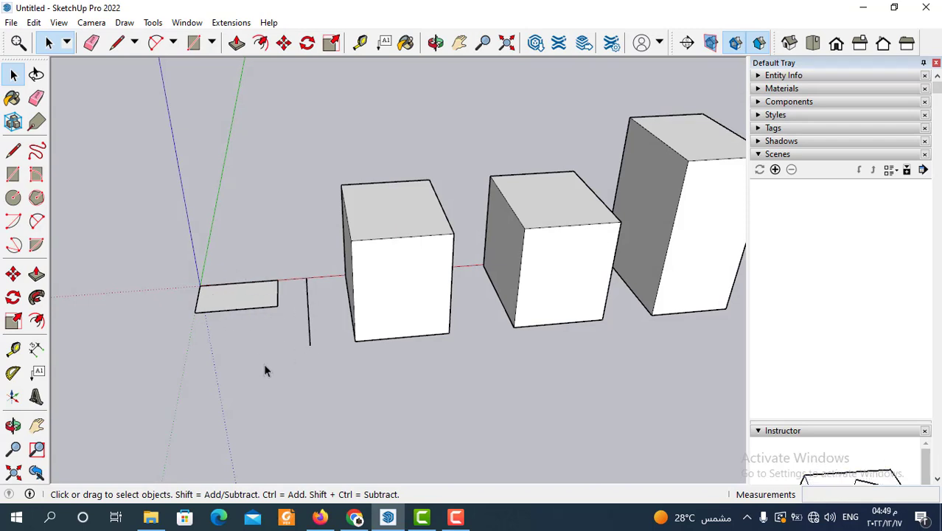
# - Group the flat rectangle and the short vertical line into one group
pyautogui.click(250, 308)
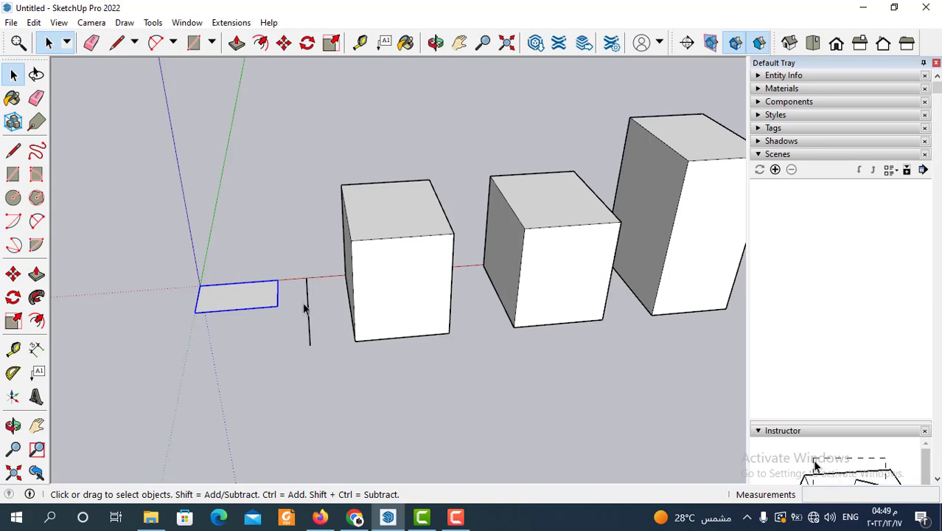
pyautogui.click(289, 374)
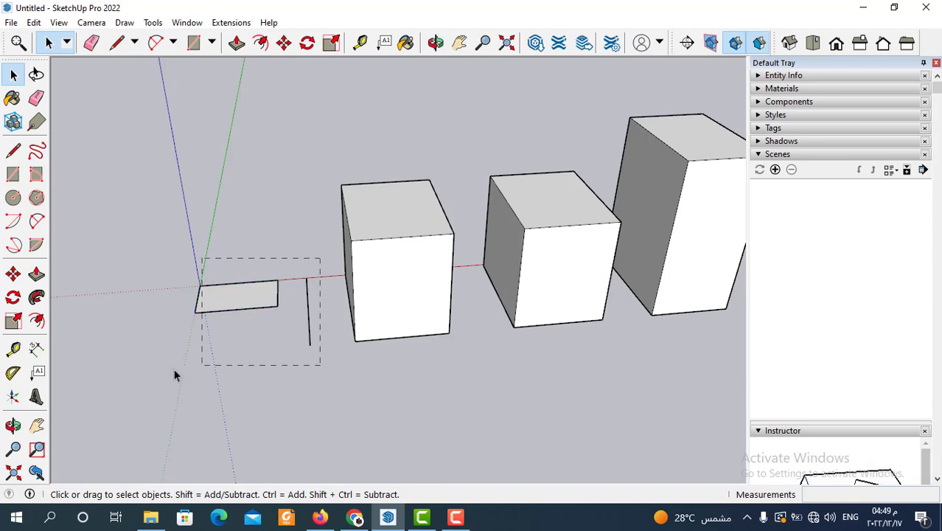
pyautogui.moveTo(175, 375); pyautogui.dragTo(192, 391)
pyautogui.rightClick(260, 302)
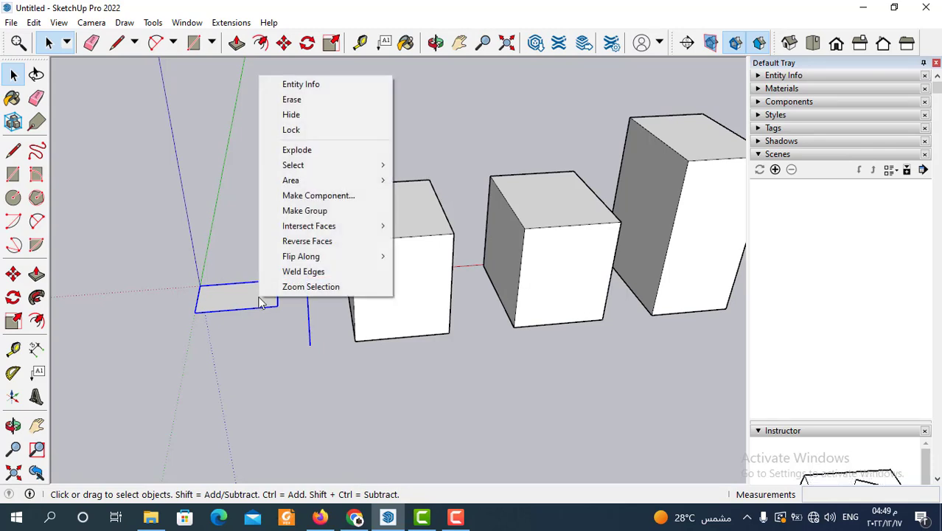
pyautogui.click(317, 211)
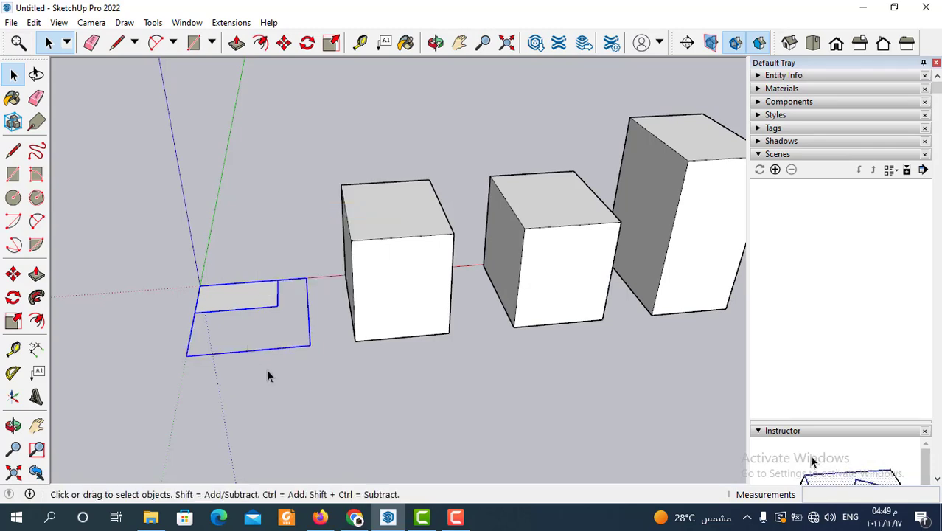
pyautogui.click(268, 376)
# - Open the new group to confirm it holds the rectangle and the line, then exit
pyautogui.click(310, 338)
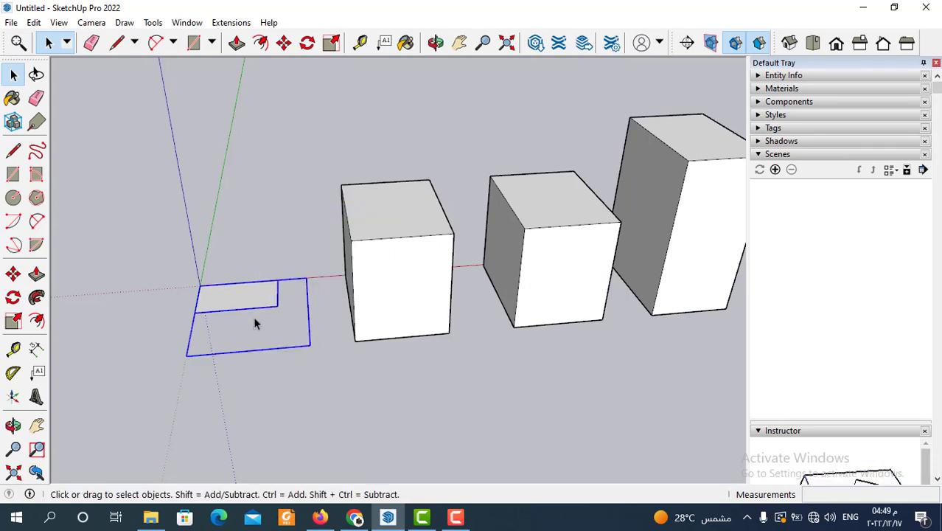
pyautogui.click(281, 396)
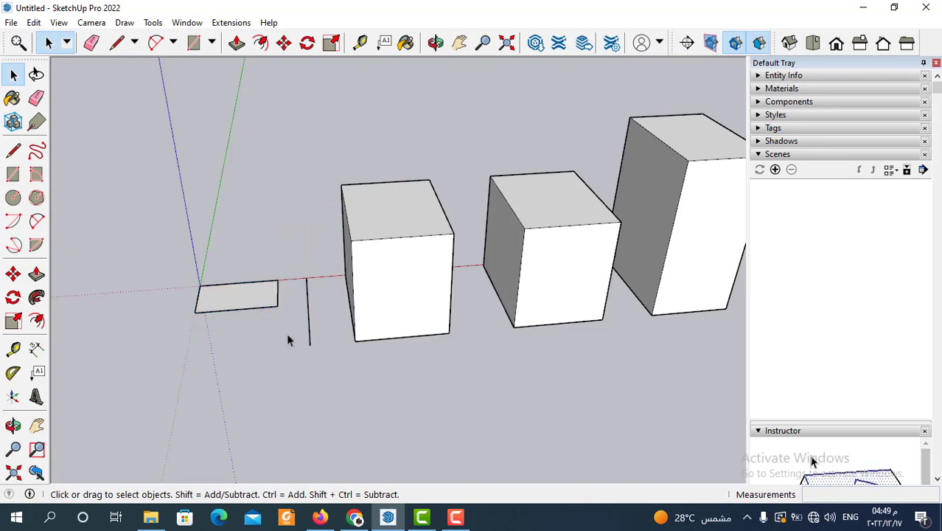
pyautogui.doubleClick(270, 309)
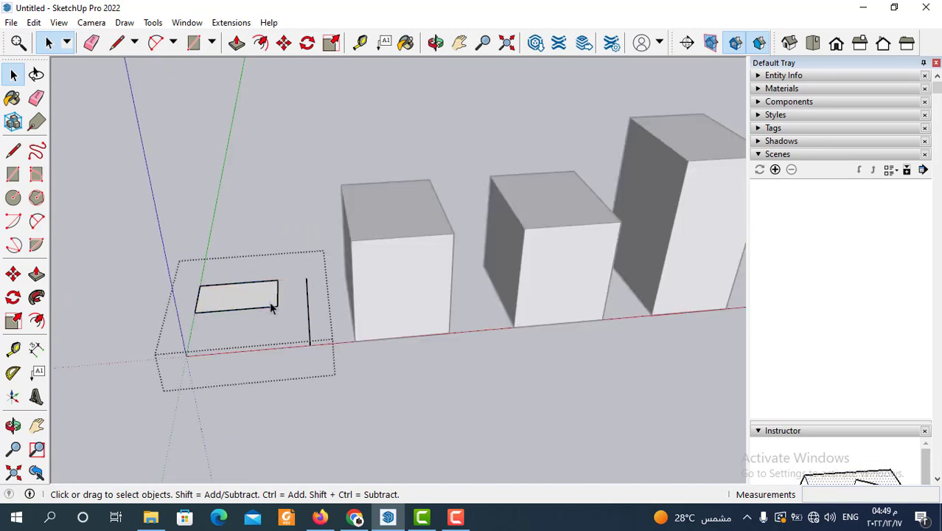
pyautogui.click(310, 322)
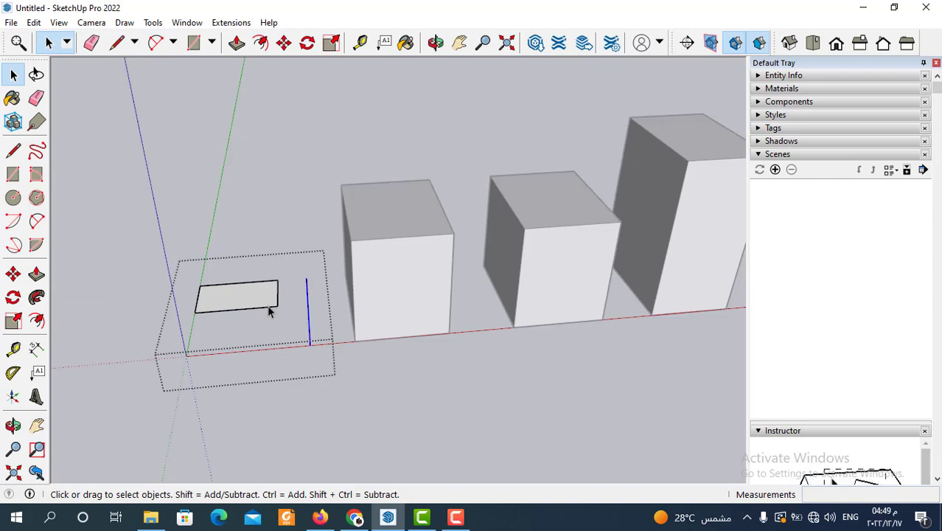
pyautogui.click(269, 311)
pyautogui.click(309, 322)
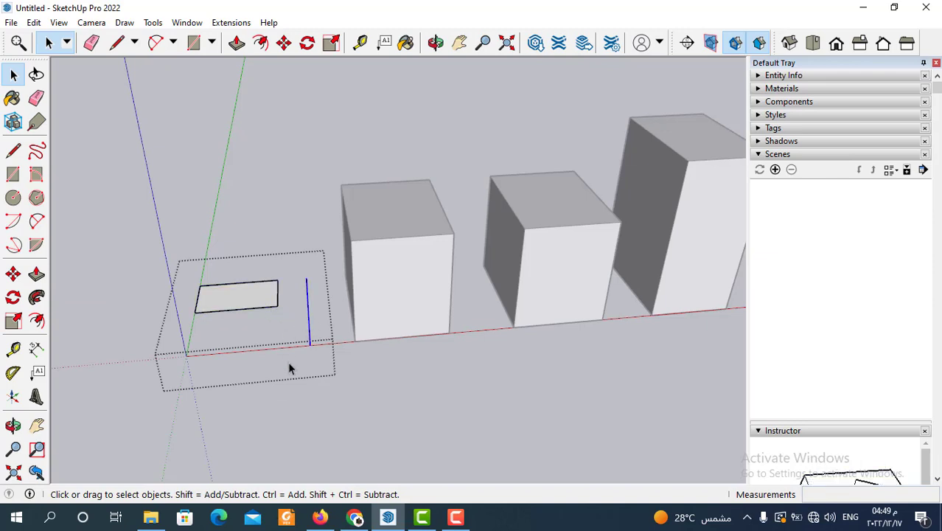
pyautogui.click(299, 411)
pyautogui.scroll(-3, 249, 284)
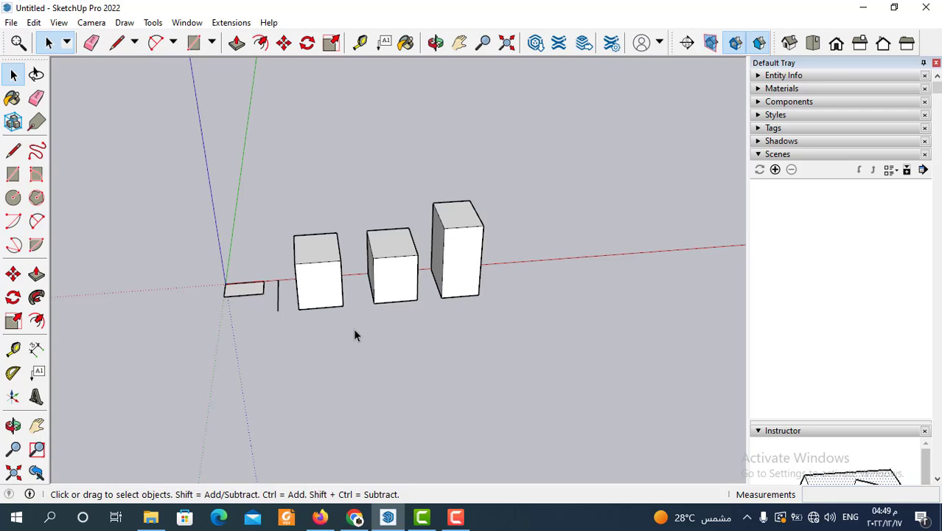
# - Select the faces of the shortest left box and make them a group
pyautogui.scroll(1, 355, 325)
pyautogui.scroll(1, 354, 306)
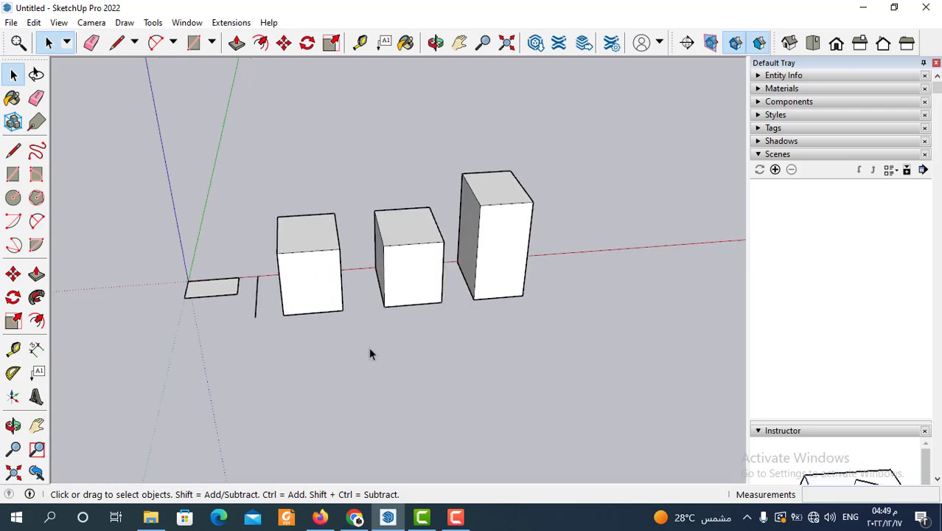
pyautogui.click(327, 300)
pyautogui.click(332, 238)
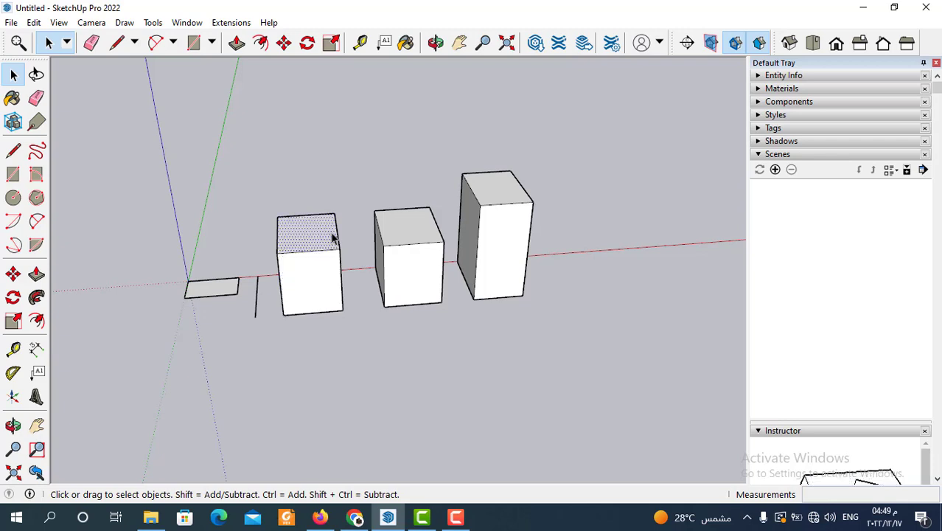
pyautogui.click(353, 337)
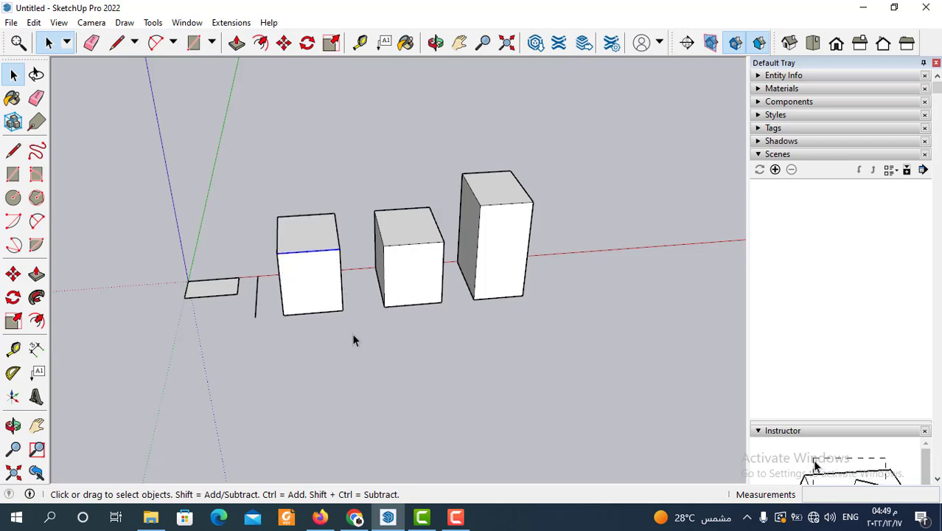
pyautogui.click(312, 294)
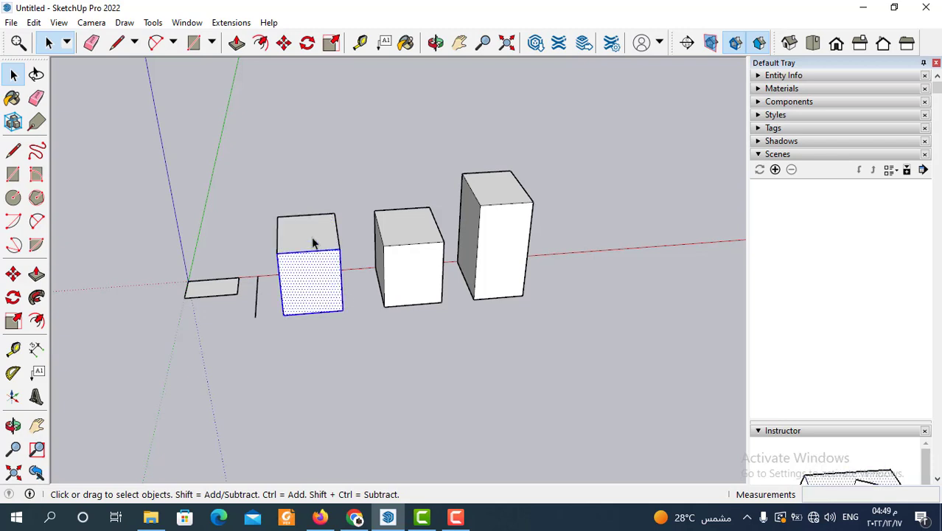
pyautogui.click(313, 246)
pyautogui.keyDown('shift'); pyautogui.click(315, 258); pyautogui.keyUp('shift')
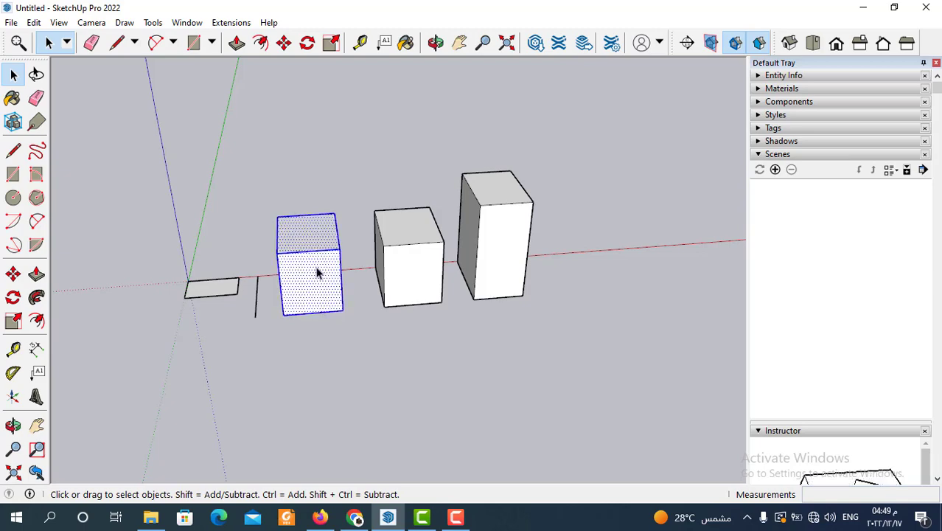
pyautogui.moveTo(305, 276)
pyautogui.mouseDown(button='middle')
pyautogui.moveTo(325, 262)
pyautogui.moveTo(317, 280)
pyautogui.mouseUp(button='middle')
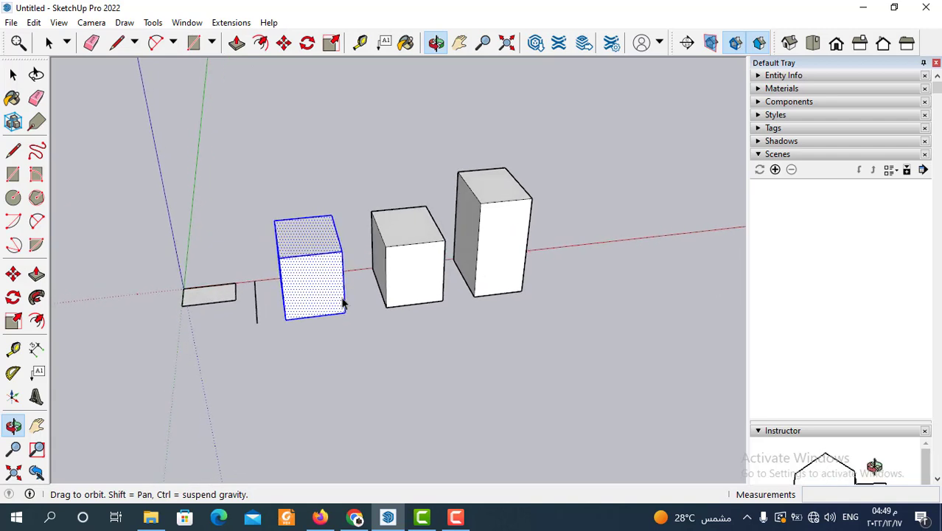
pyautogui.rightClick(317, 281)
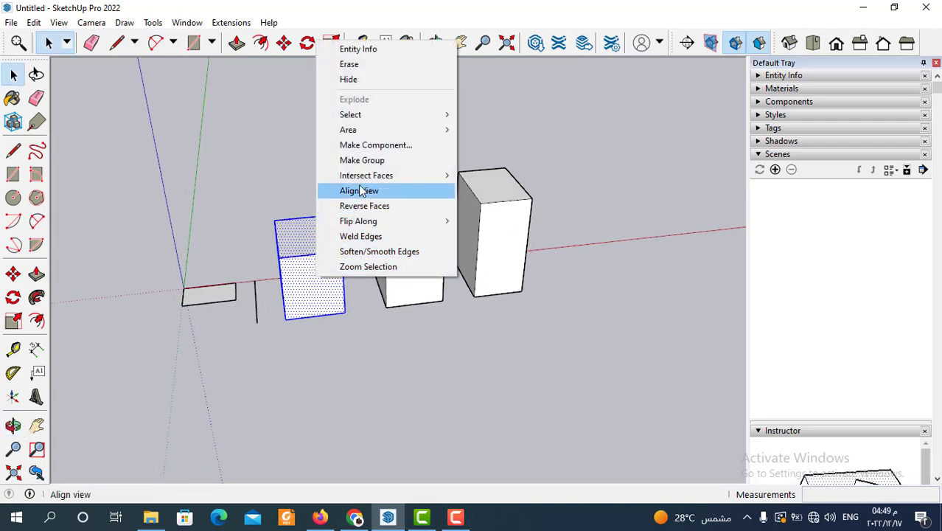
pyautogui.click(363, 163)
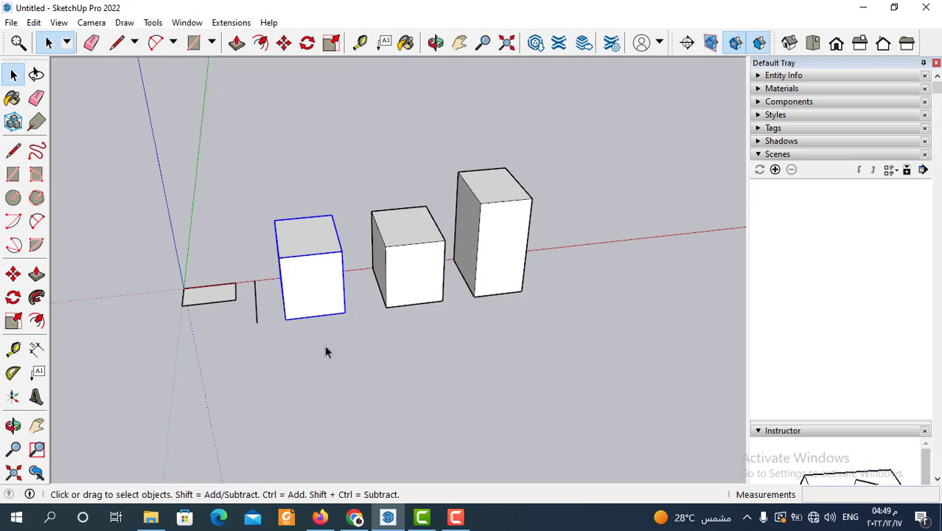
pyautogui.moveTo(317, 373); pyautogui.dragTo(288, 349)
# - Make the whole middle box its own group
pyautogui.moveTo(313, 378); pyautogui.dragTo(392, 293, button='middle')
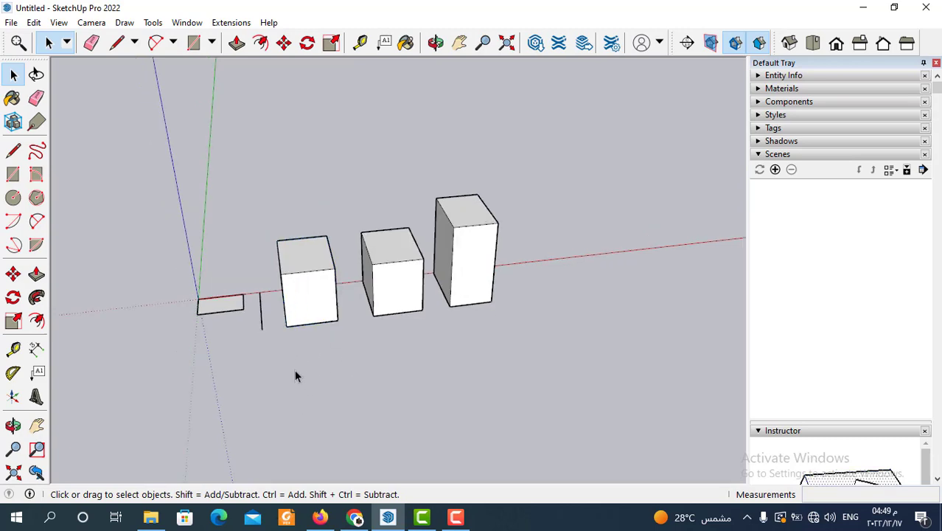
pyautogui.scroll(2, 382, 288)
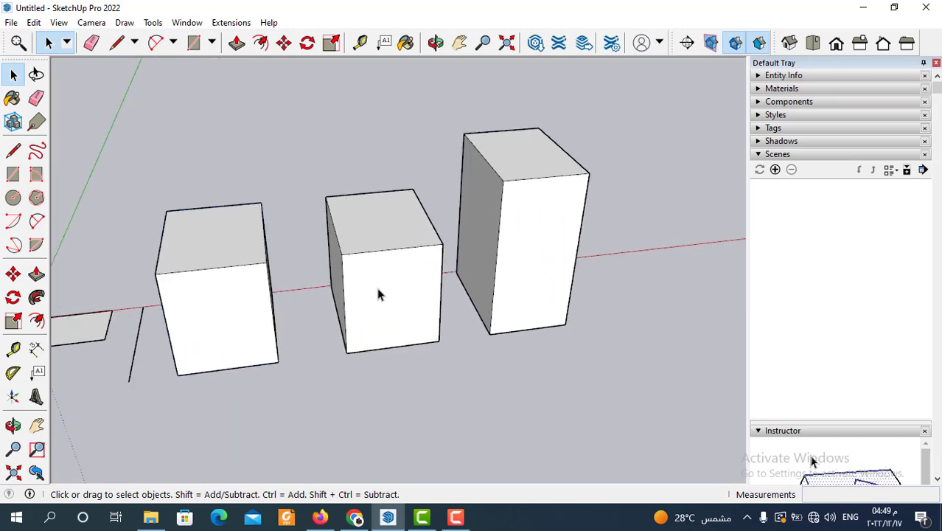
pyautogui.click(375, 284)
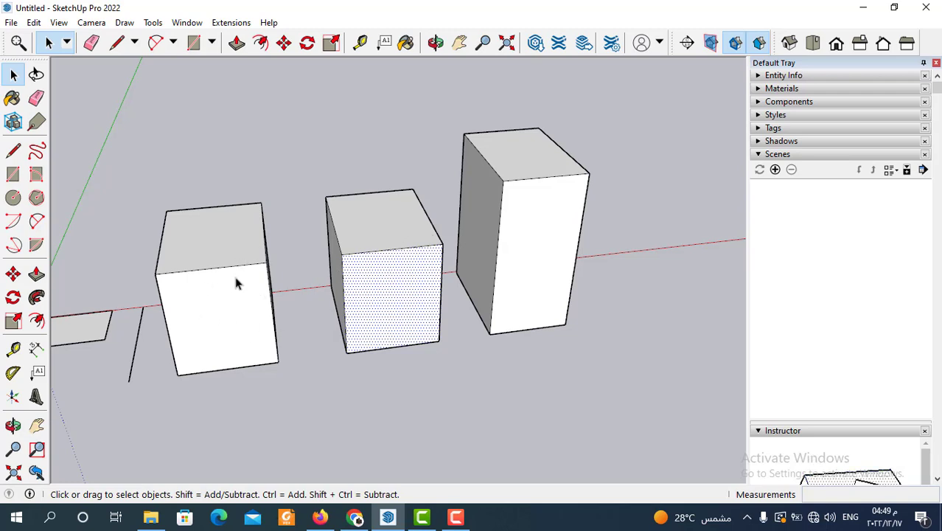
pyautogui.click(321, 406)
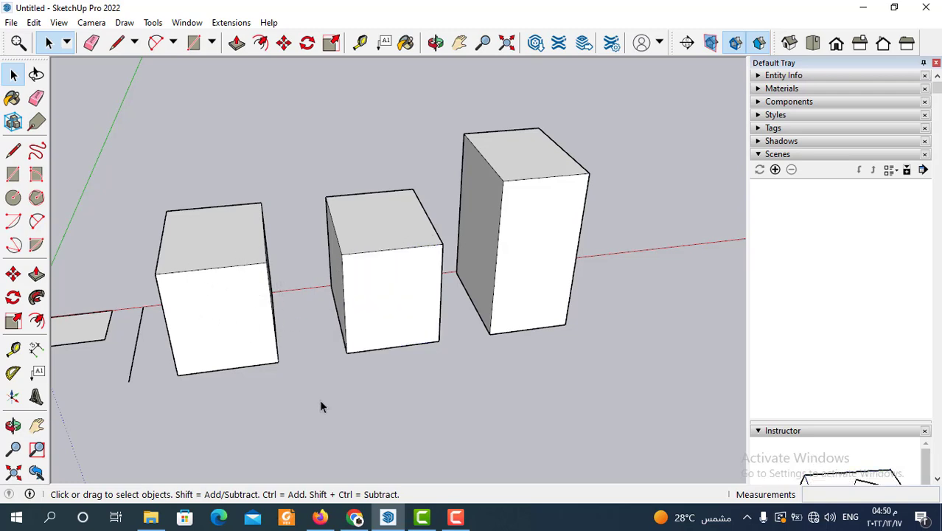
pyautogui.tripleClick(377, 315)
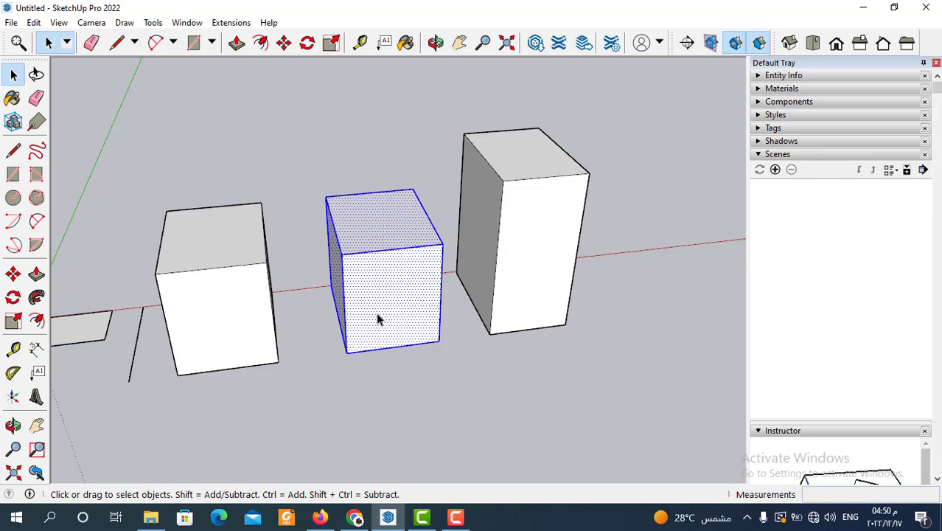
pyautogui.rightClick(378, 319)
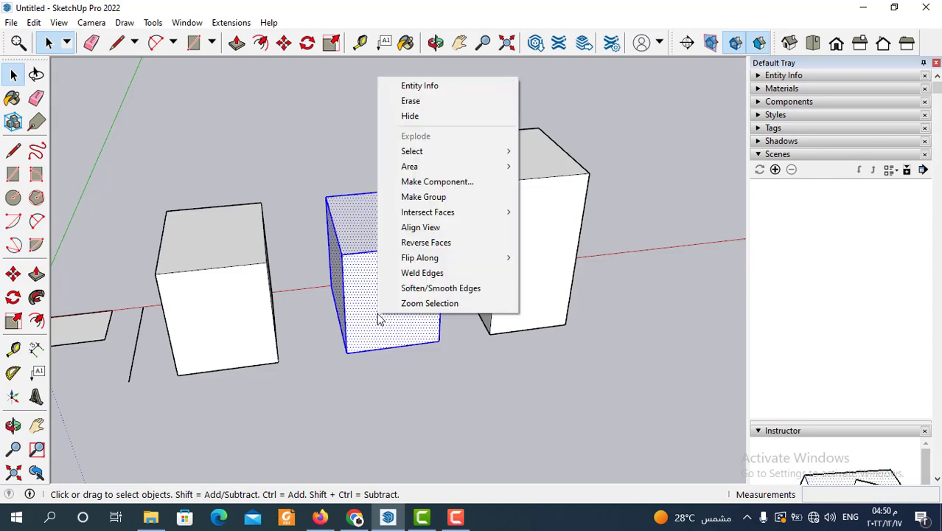
pyautogui.click(432, 197)
pyautogui.click(376, 398)
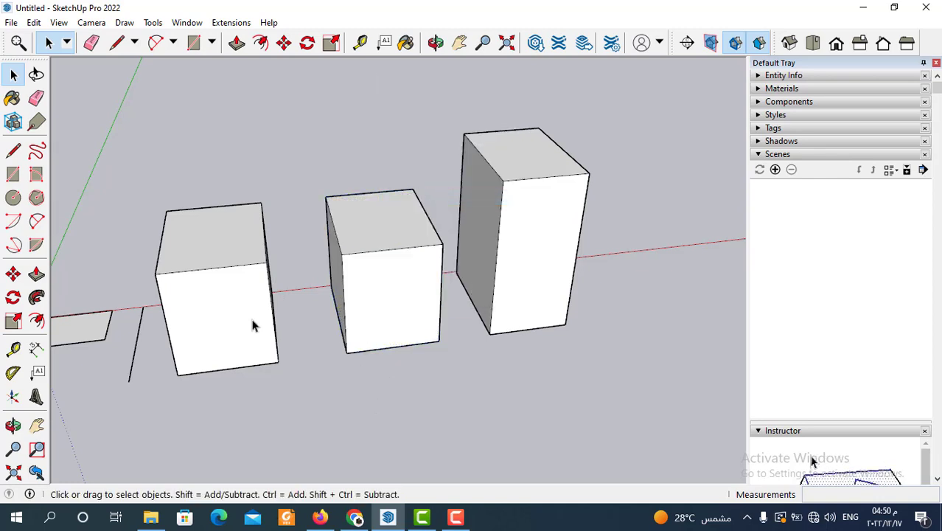
# - Select the left and middle box groups and combine them into one group
pyautogui.click(225, 313)
pyautogui.moveTo(442, 148); pyautogui.dragTo(180, 352)
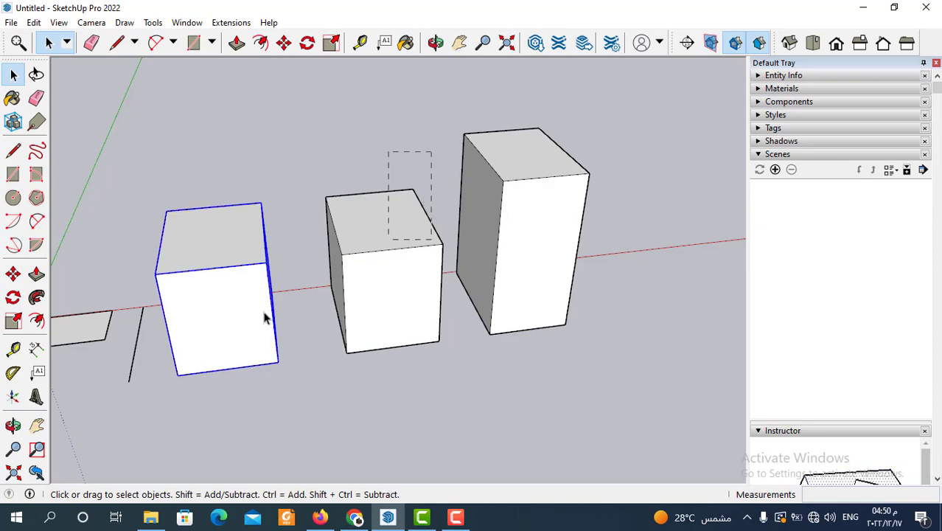
pyautogui.rightClick(361, 294)
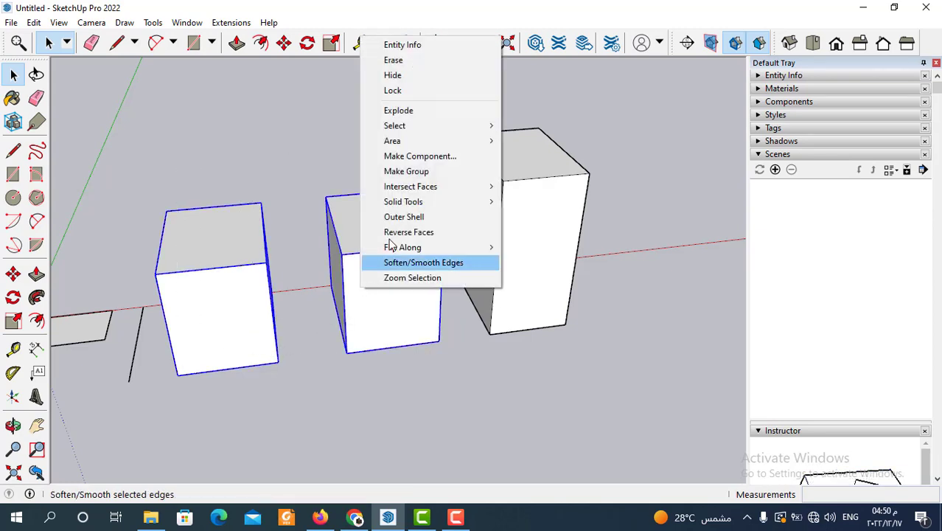
pyautogui.click(417, 173)
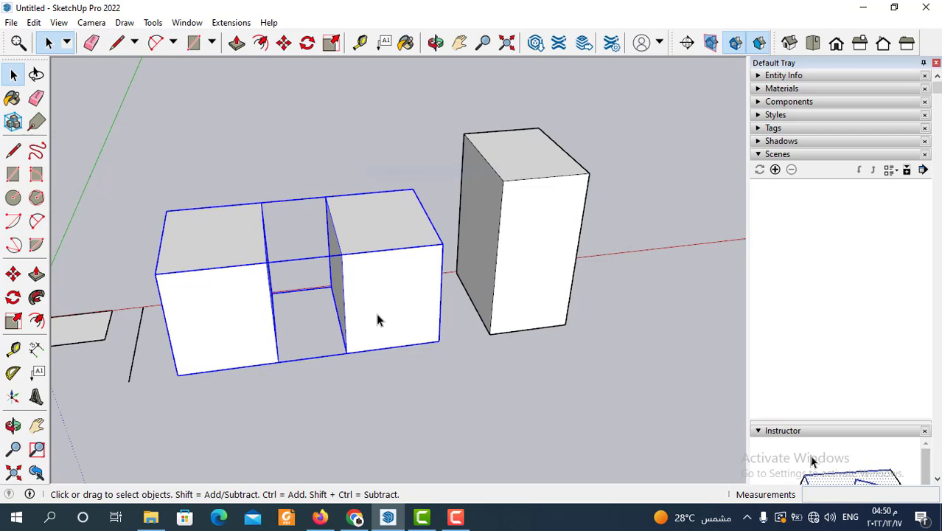
# - Group the whole tall right-hand box, then orbit to a frontal view
pyautogui.click(373, 408)
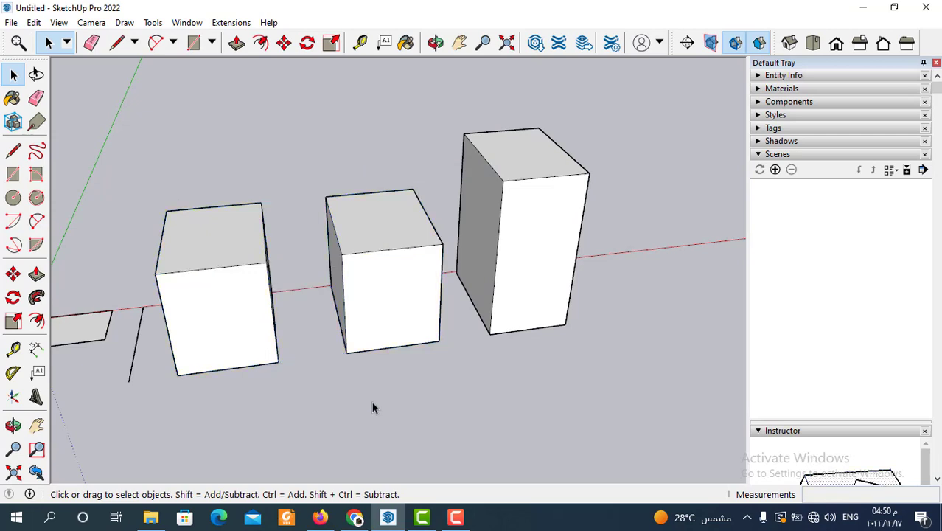
pyautogui.moveTo(372, 408); pyautogui.dragTo(493, 286, button='middle')
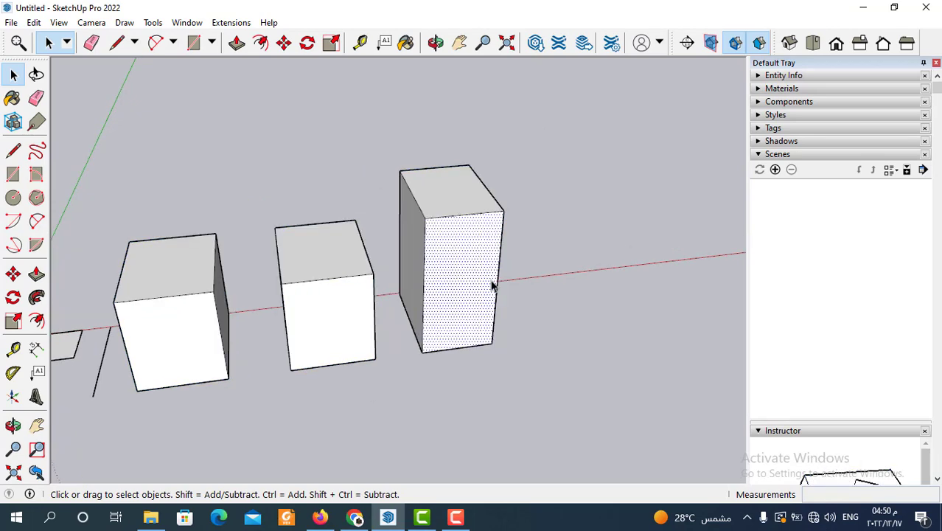
pyautogui.tripleClick(457, 286)
pyautogui.rightClick(457, 288)
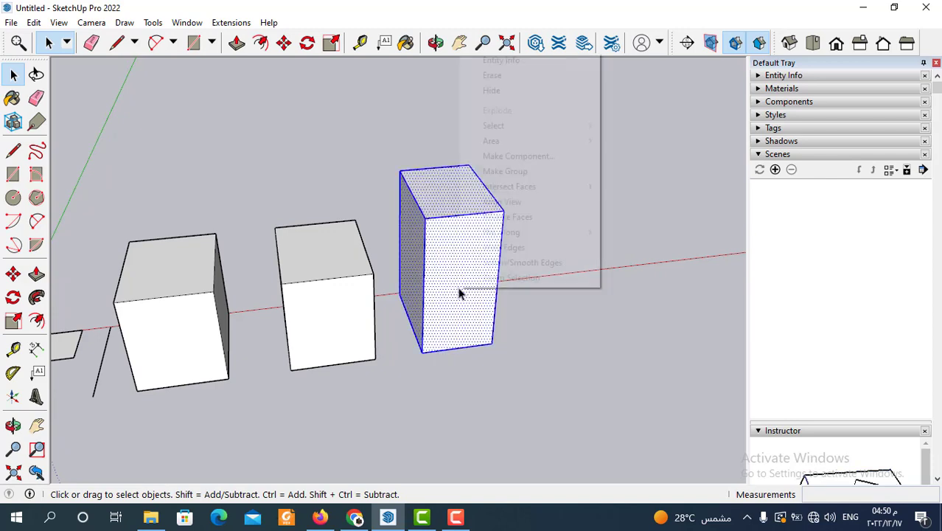
pyautogui.click(505, 171)
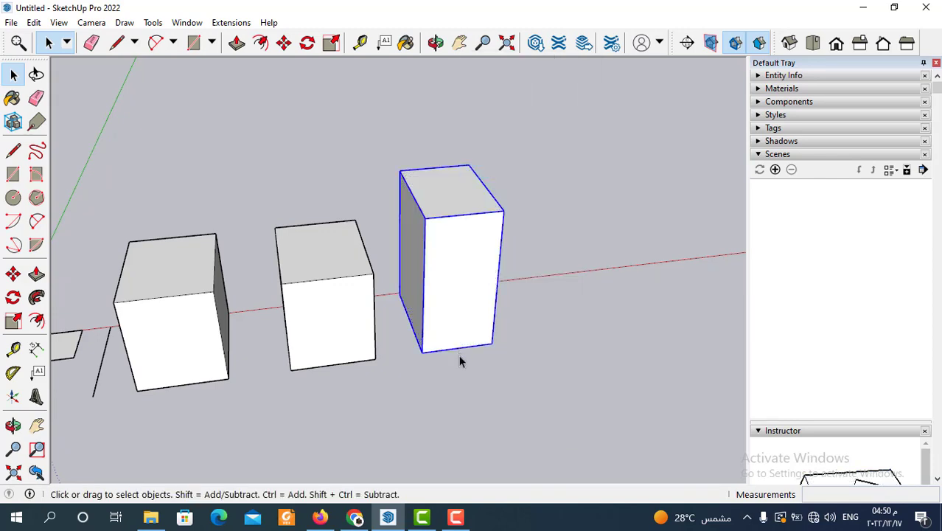
pyautogui.click(442, 377)
pyautogui.moveTo(443, 376)
pyautogui.mouseDown(button='middle')
pyautogui.moveTo(421, 301)
pyautogui.moveTo(441, 231)
pyautogui.mouseUp(button='middle')
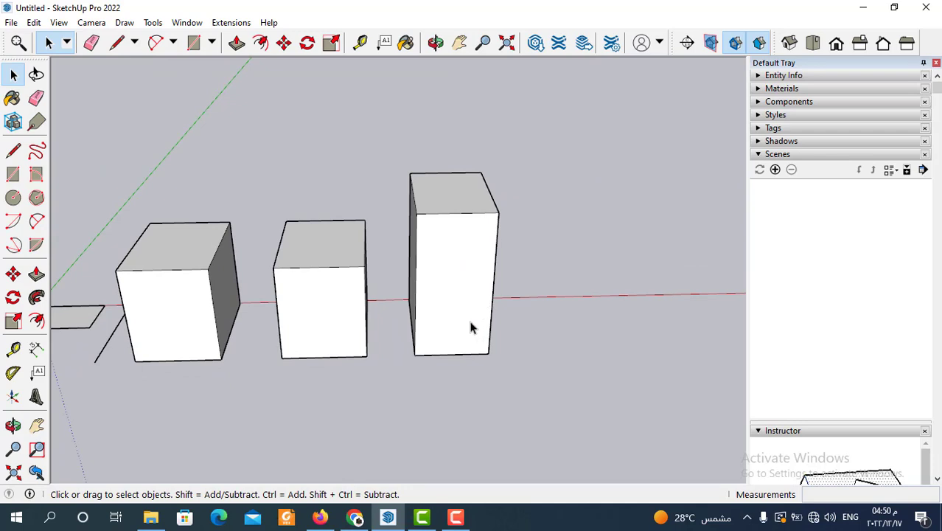
# - Inside the tall box group, draw a rectangle on its front face
pyautogui.doubleClick(459, 301)
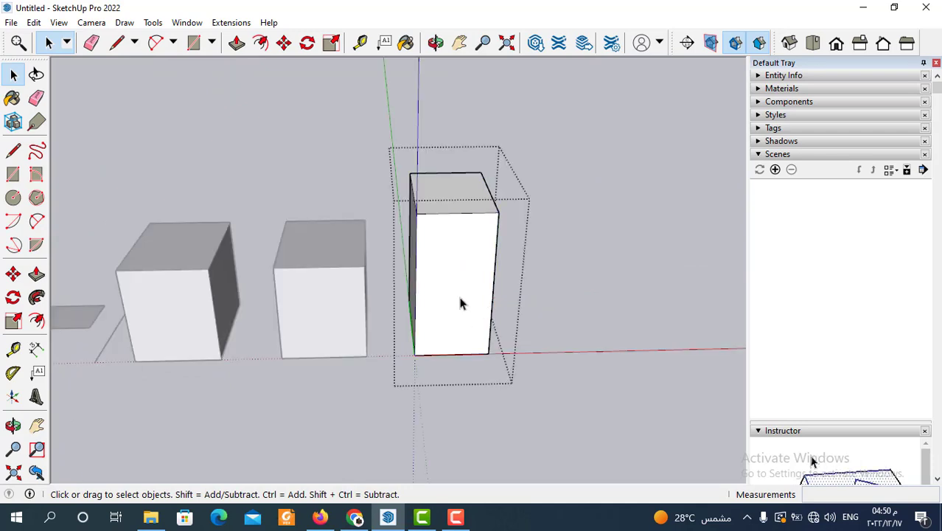
pyautogui.tripleClick(457, 302)
pyautogui.scroll(2, 453, 304)
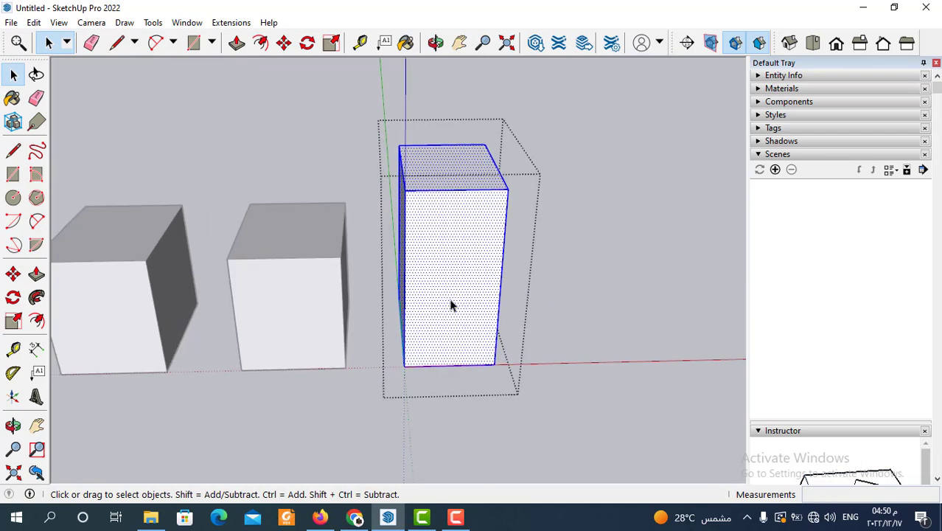
pyautogui.click(193, 42)
pyautogui.click(418, 230)
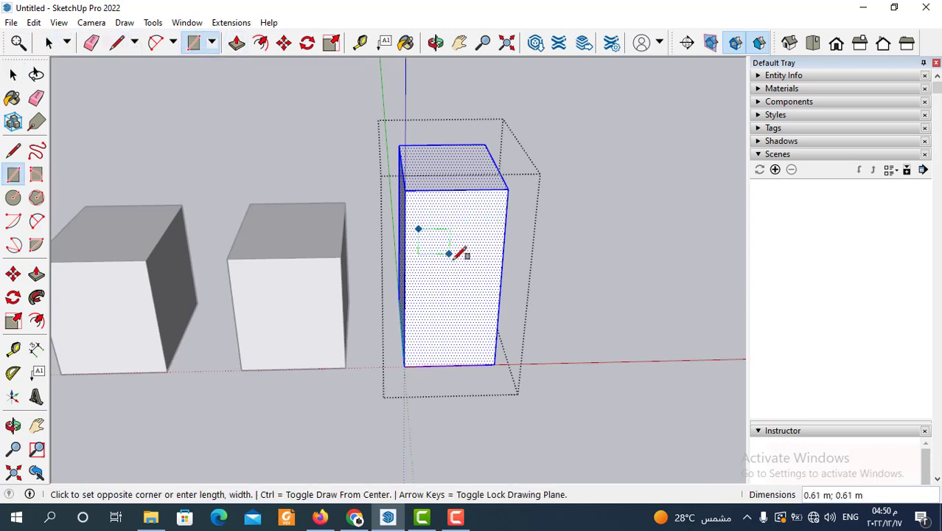
pyautogui.click(480, 301)
# - Push/Pull the rectangle out 1.27 m, then exit the tall box group
pyautogui.click(236, 42)
pyautogui.click(450, 280)
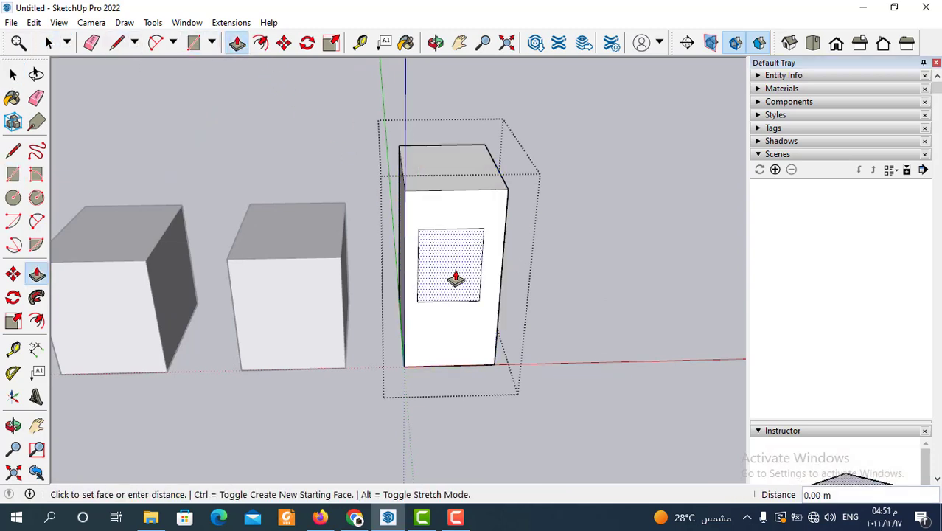
pyautogui.click(458, 315)
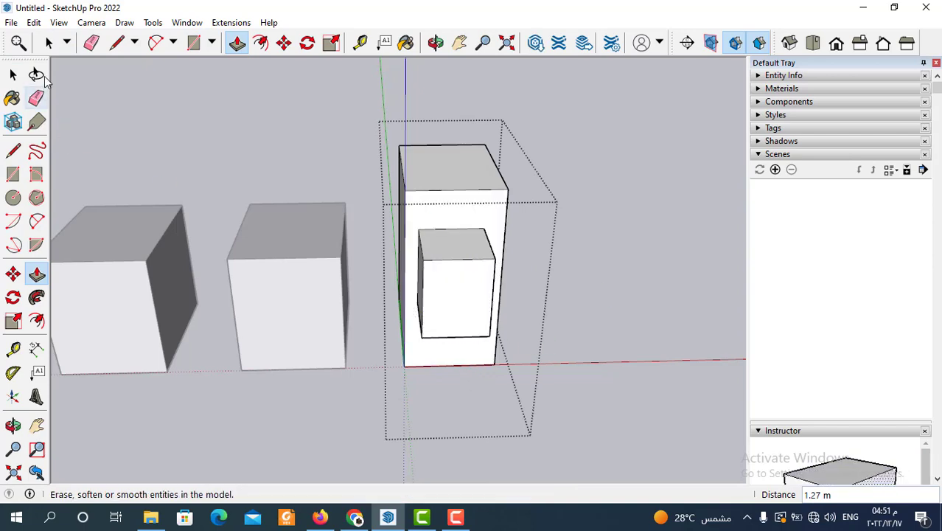
pyautogui.click(49, 42)
pyautogui.click(599, 249)
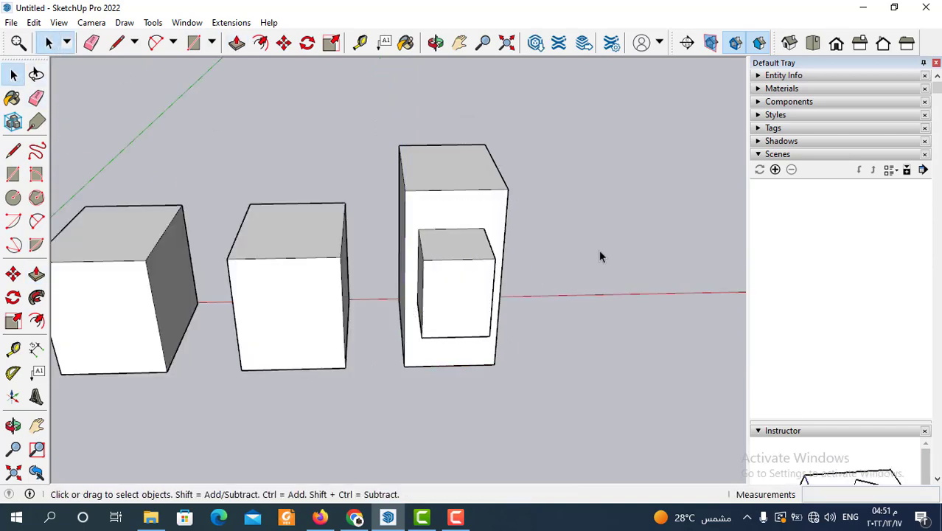
pyautogui.click(471, 243)
# - Open the combined left-and-middle box group for editing
pyautogui.moveTo(533, 345)
pyautogui.mouseDown(button='middle')
pyautogui.moveTo(596, 236)
pyautogui.moveTo(433, 346)
pyautogui.moveTo(562, 285)
pyautogui.moveTo(564, 214)
pyautogui.mouseUp(button='middle')
pyautogui.moveTo(562, 253); pyautogui.dragTo(611, 314, button='middle')
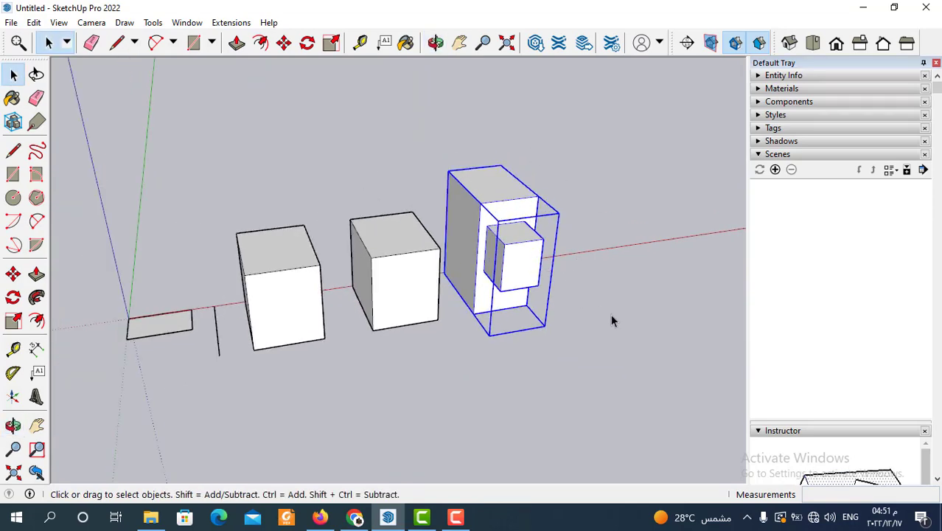
pyautogui.click(610, 313)
pyautogui.doubleClick(386, 265)
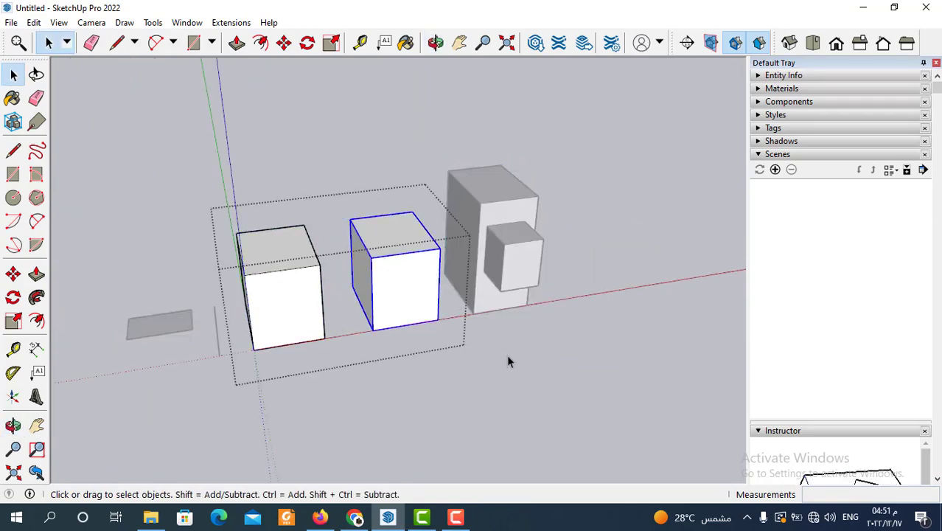
pyautogui.moveTo(507, 361); pyautogui.dragTo(185, 147, button='middle')
# - Draw a 0.93 m × 1.23 m rectangle on the middle cube's front face
pyautogui.click(193, 42)
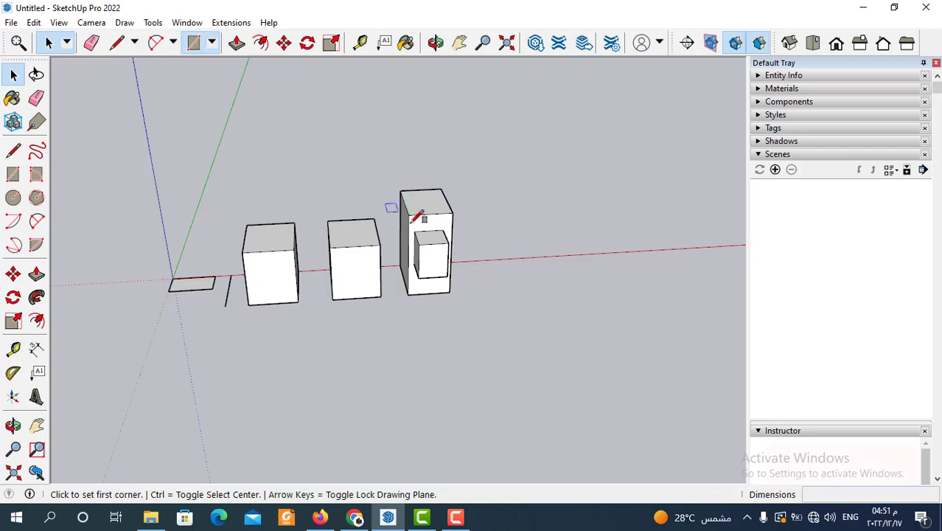
pyautogui.moveTo(343, 274); pyautogui.dragTo(361, 265, button='middle')
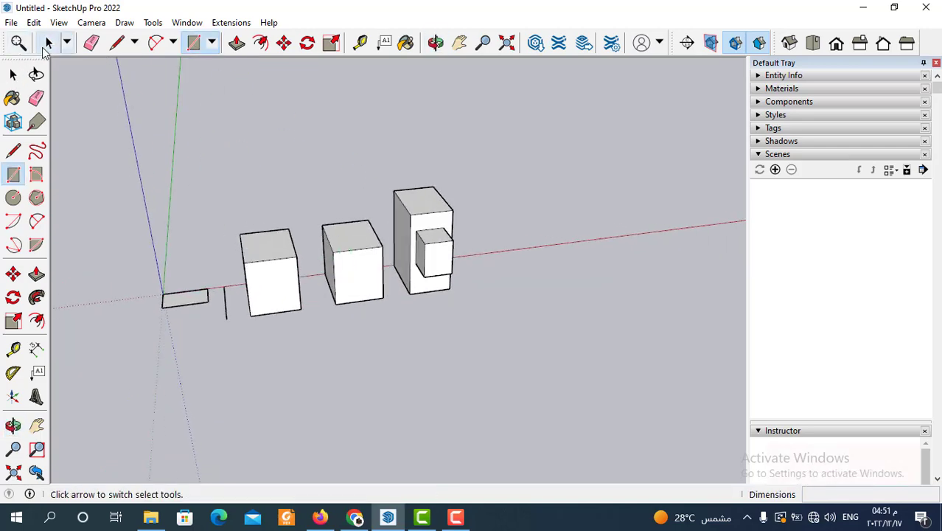
pyautogui.scroll(3, 358, 270)
pyautogui.scroll(2, 358, 270)
pyautogui.click(353, 215)
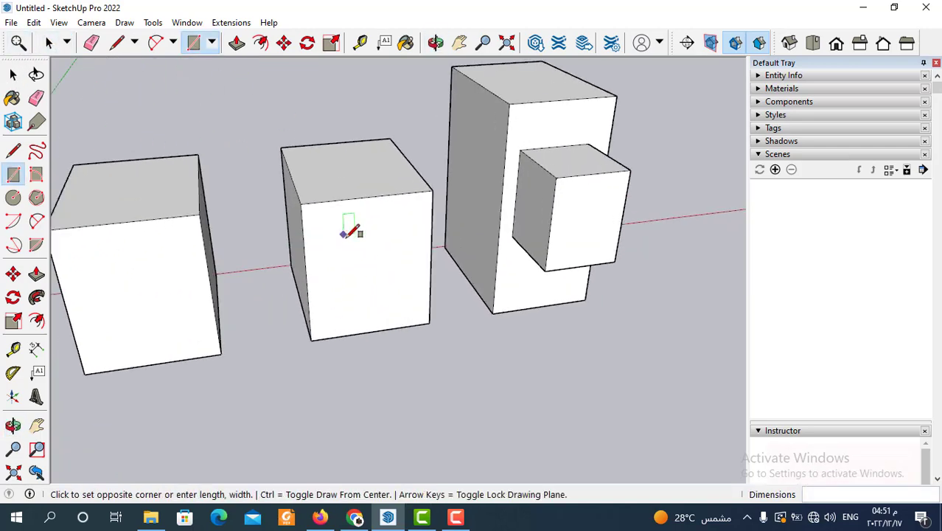
pyautogui.click(401, 294)
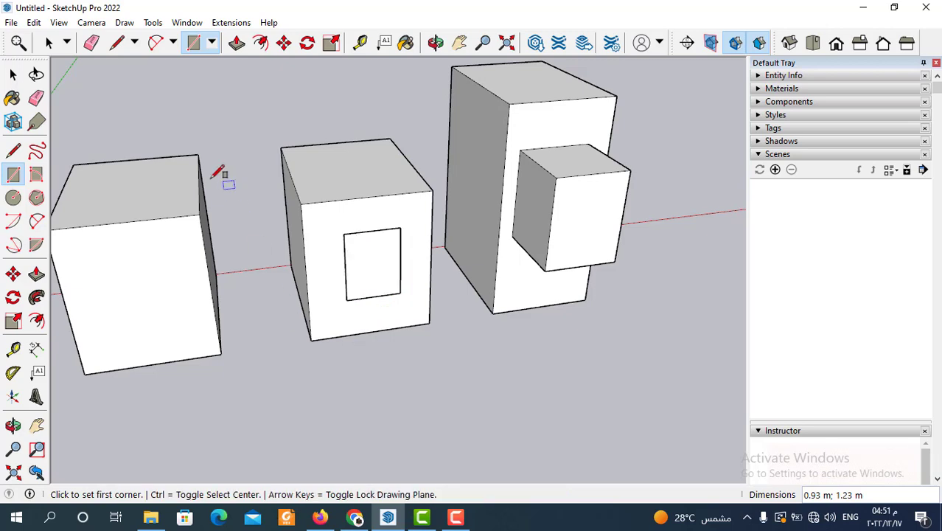
# - Push/Pull the rectangle out 0.68 m into a small box and select it
pyautogui.click(237, 42)
pyautogui.click(369, 288)
pyautogui.click(372, 310)
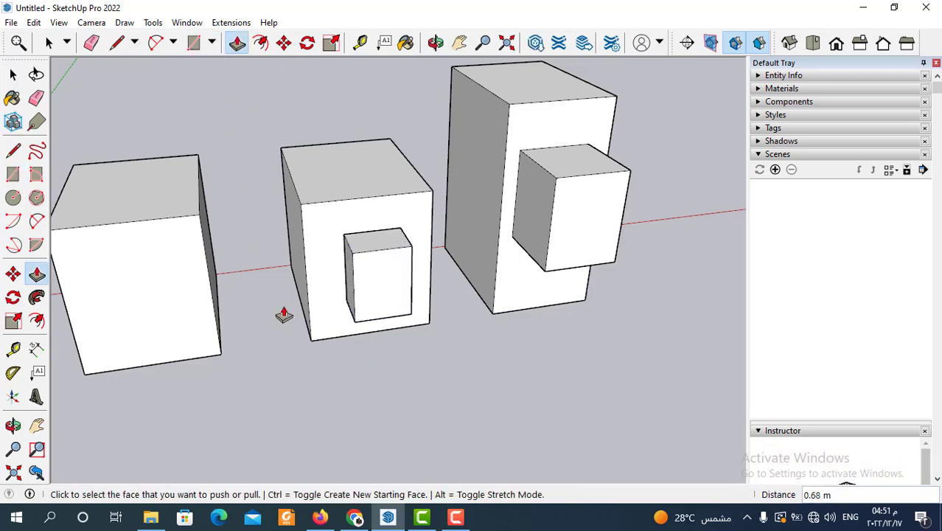
pyautogui.click(48, 42)
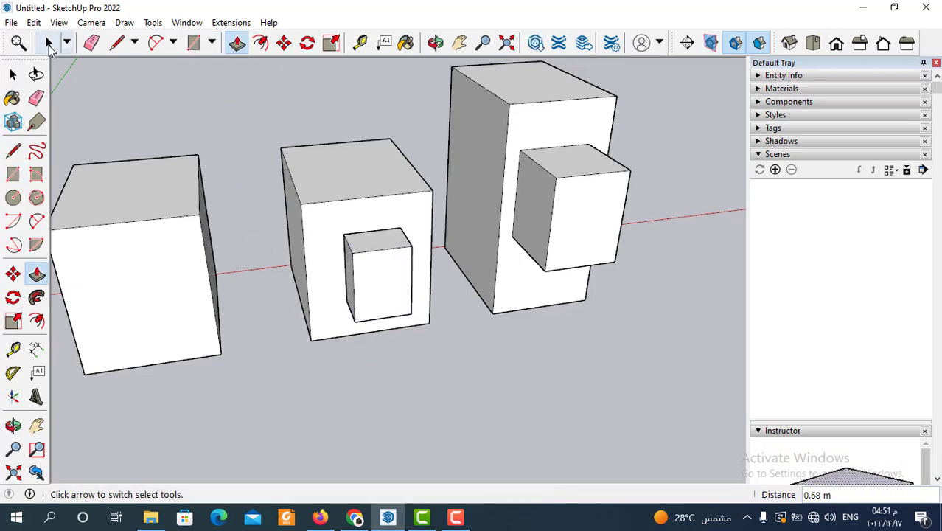
pyautogui.tripleClick(377, 311)
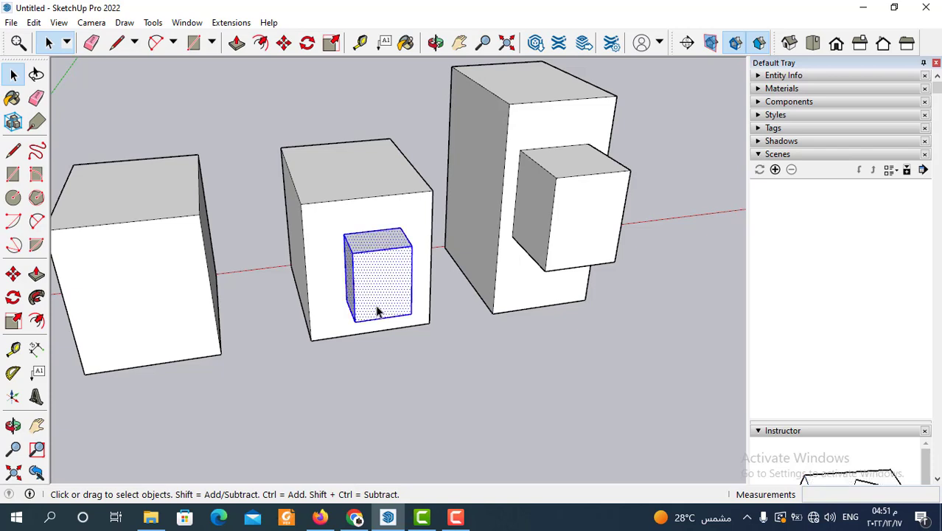
# - Make the selected small box its own group and leave the editing context
pyautogui.rightClick(376, 311)
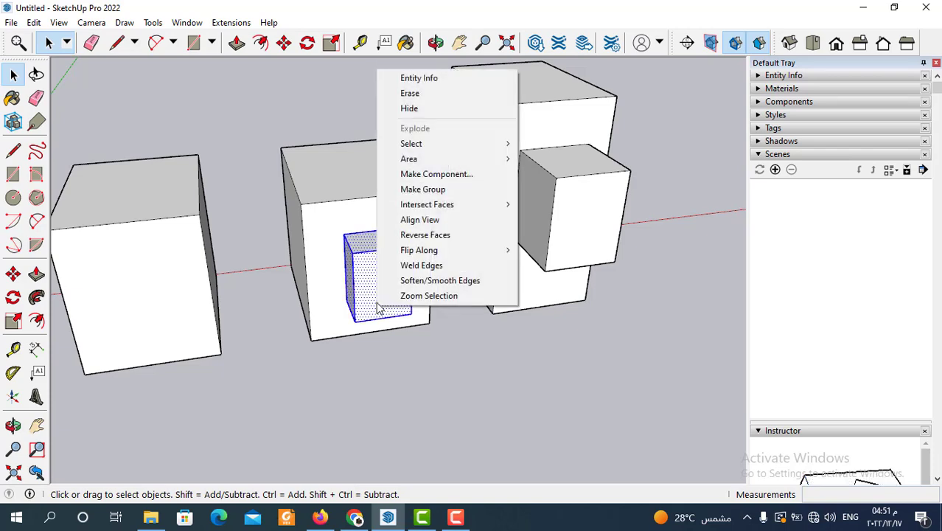
pyautogui.click(424, 190)
pyautogui.click(439, 344)
# - Reselect the left-and-middle group and bring up, then dismiss, its context menu
pyautogui.click(348, 212)
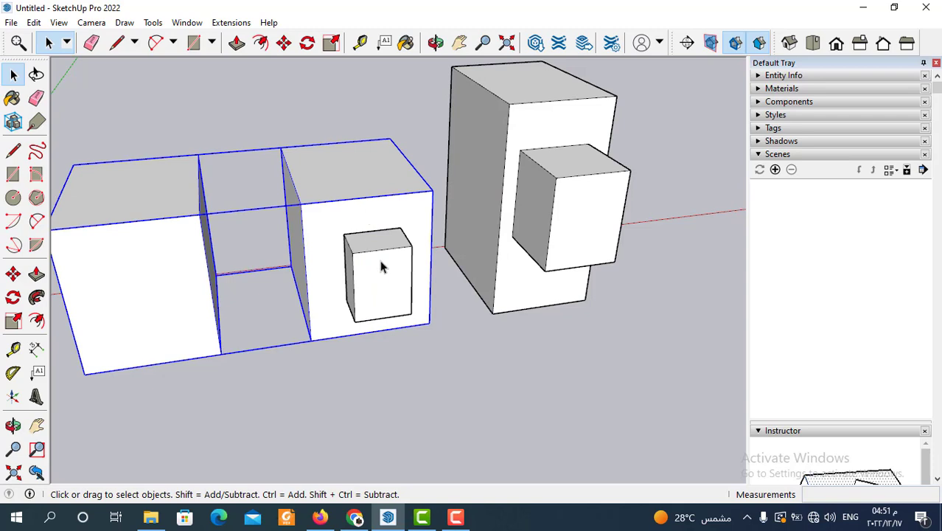
pyautogui.click(381, 267)
pyautogui.click(336, 208)
pyautogui.moveTo(433, 139); pyautogui.dragTo(375, 248)
pyautogui.rightClick(369, 253)
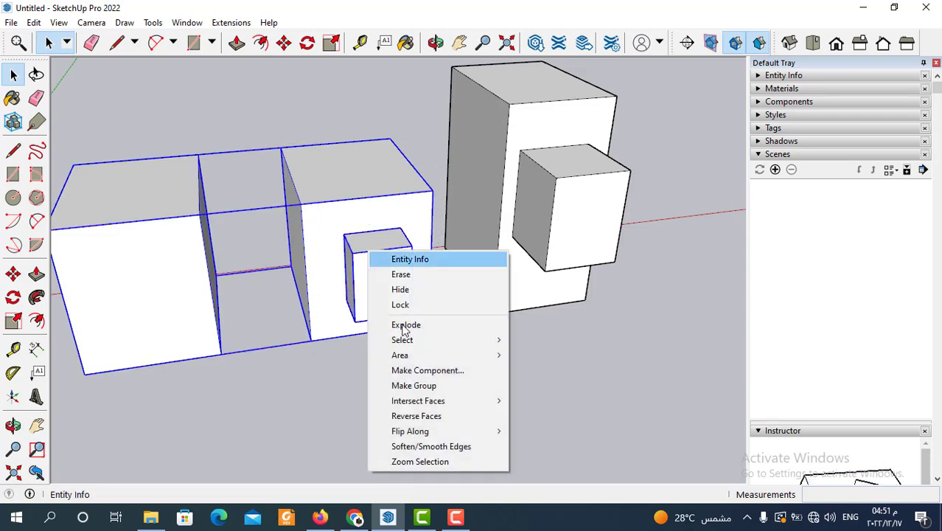
pyautogui.click(420, 385)
pyautogui.moveTo(441, 378); pyautogui.dragTo(441, 256, button='middle')
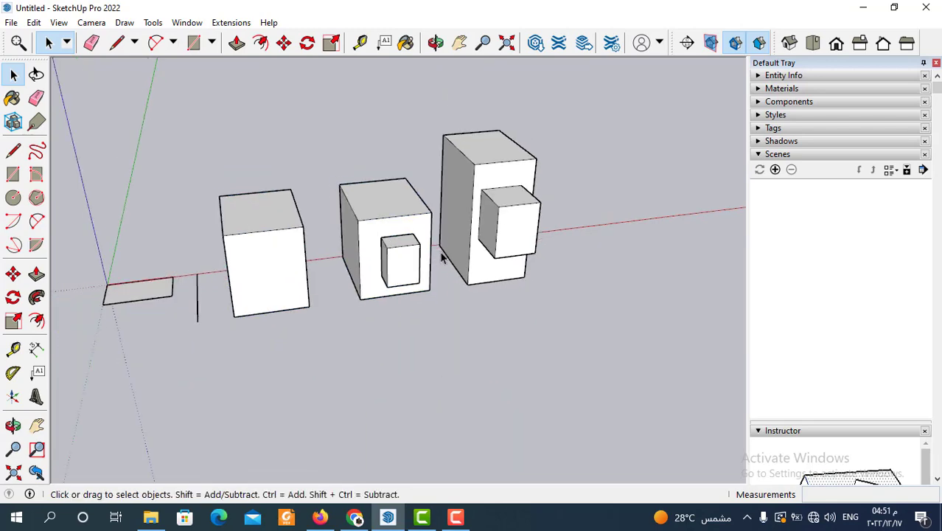
pyautogui.scroll(-1, 441, 256)
pyautogui.scroll(1, 393, 236)
pyautogui.scroll(1, 437, 272)
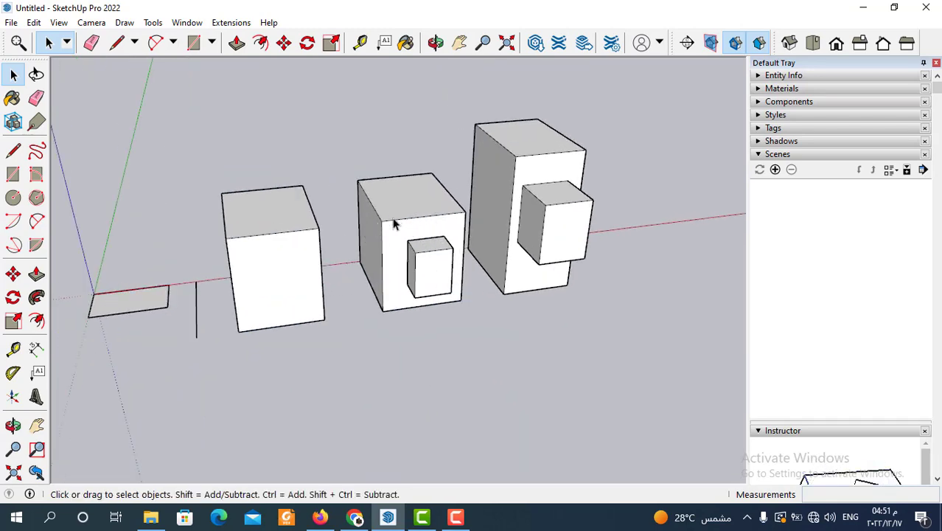
pyautogui.click(432, 283)
pyautogui.rightClick(432, 278)
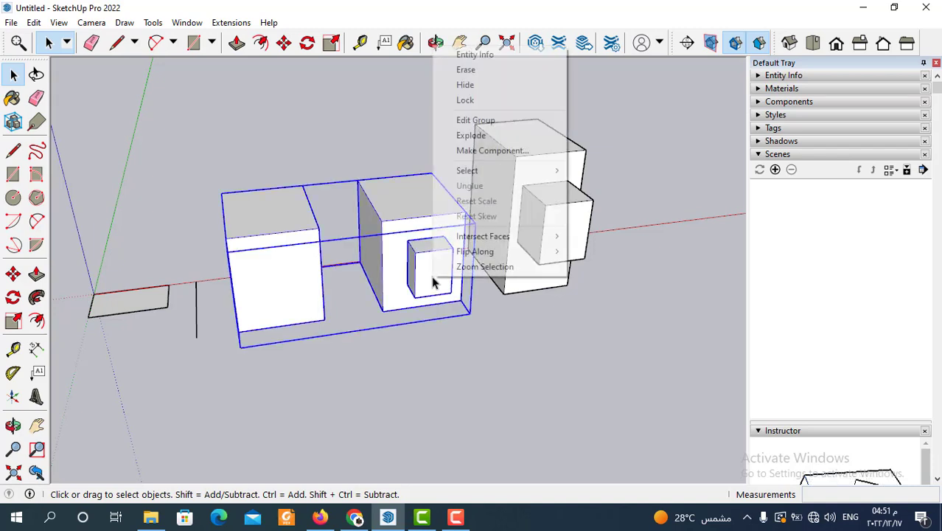
pyautogui.click(471, 136)
pyautogui.click(443, 346)
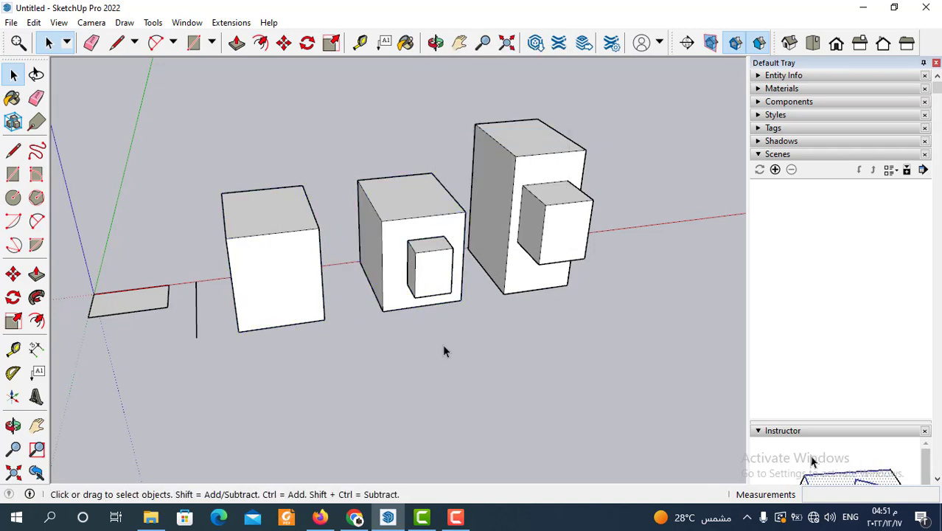
pyautogui.click(428, 270)
pyautogui.click(413, 383)
pyautogui.click(389, 229)
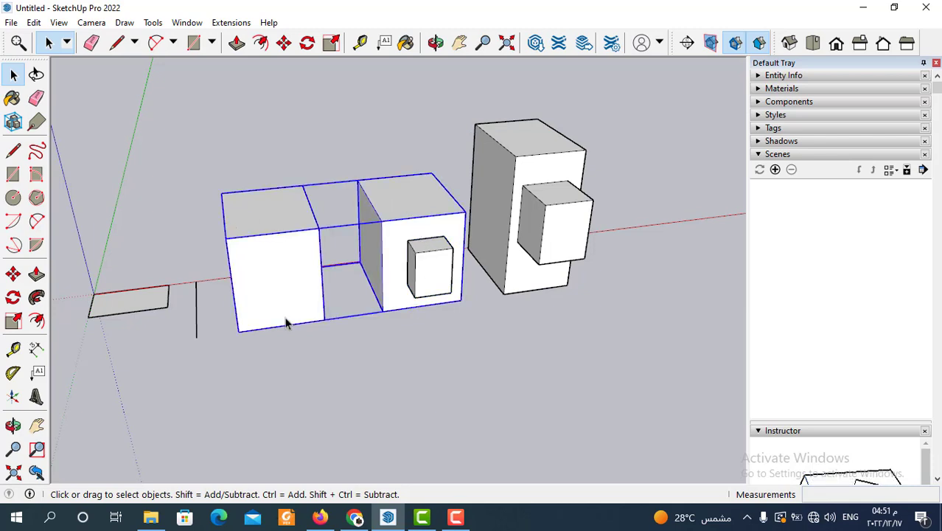
pyautogui.click(430, 362)
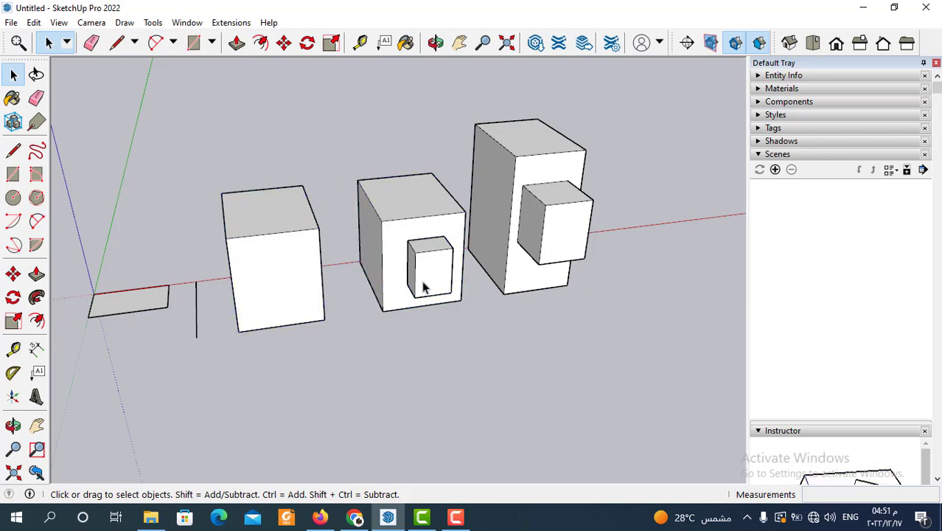
pyautogui.click(427, 284)
pyautogui.press('Escape')
# - Explode the left-and-middle group into two separate box groups, then zoom out
pyautogui.click(397, 245)
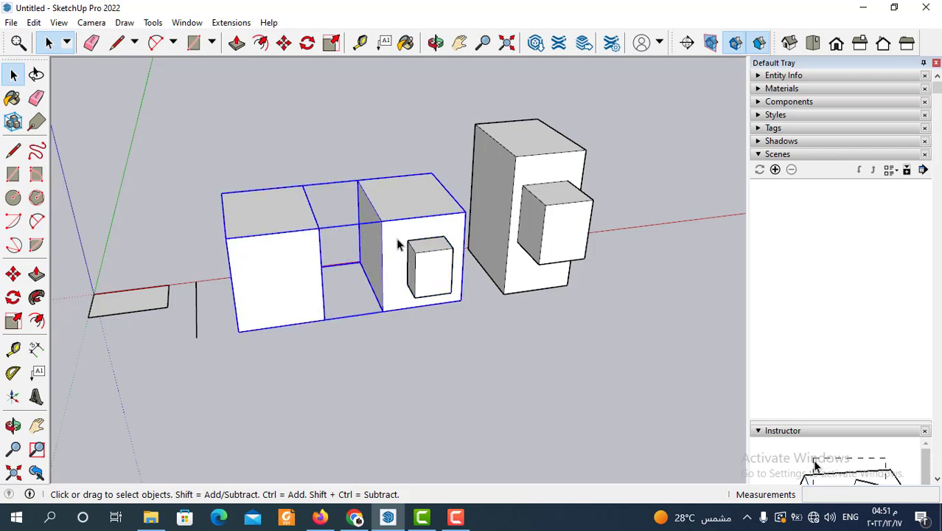
pyautogui.rightClick(393, 239)
pyautogui.click(432, 330)
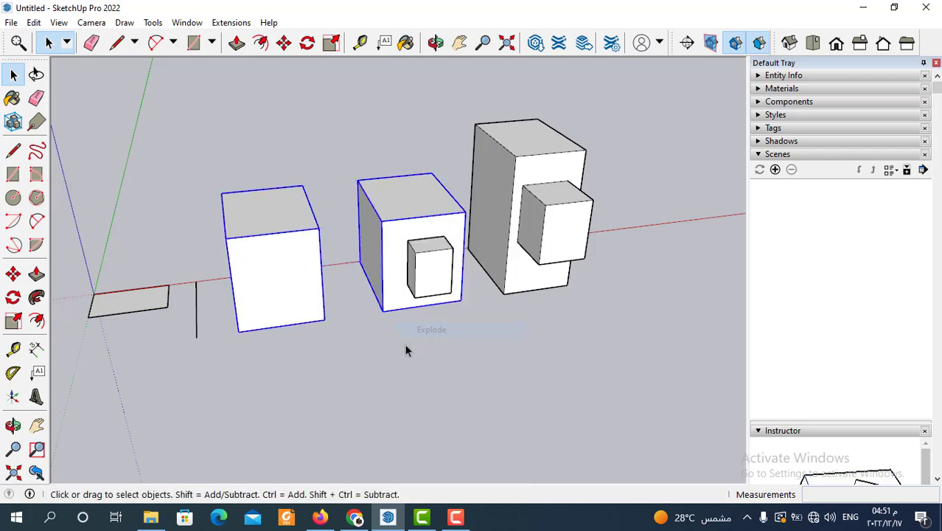
pyautogui.click(404, 345)
pyautogui.scroll(-3, 417, 267)
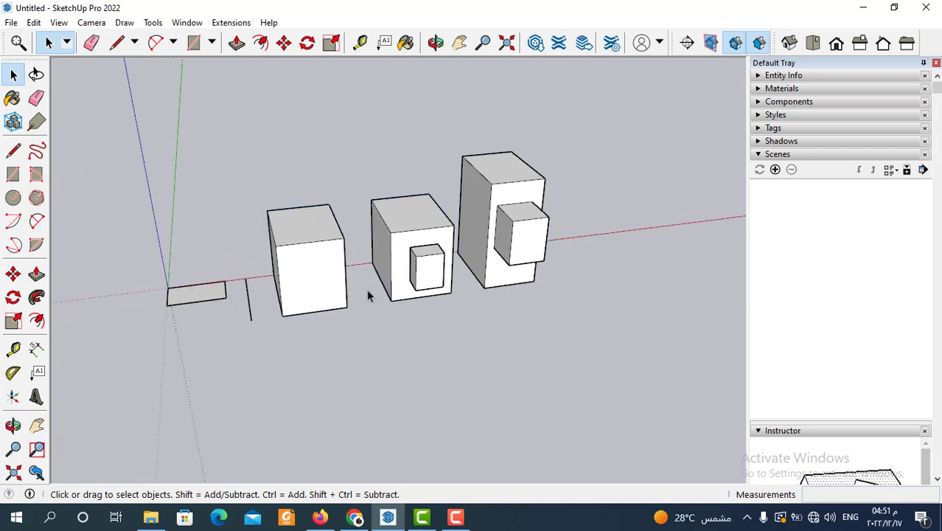
pyautogui.scroll(-2, 367, 290)
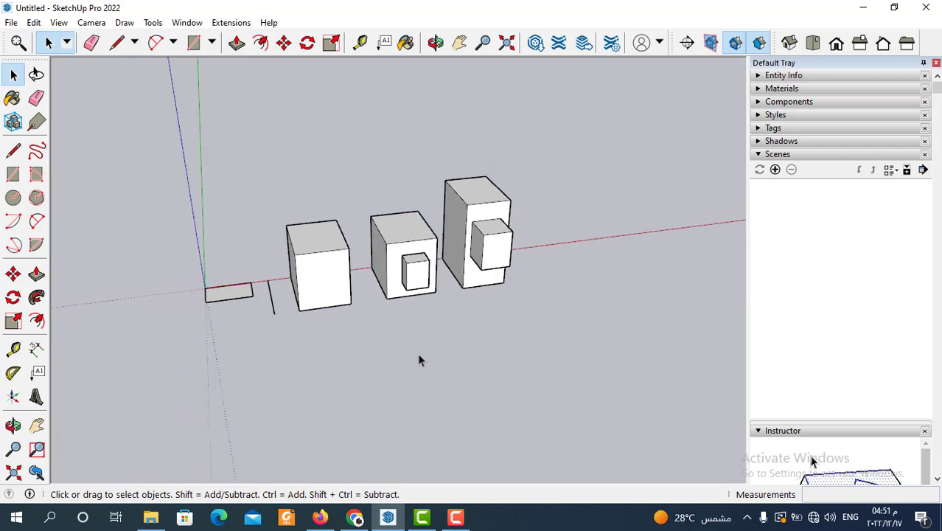
pyautogui.scroll(-2, 396, 308)
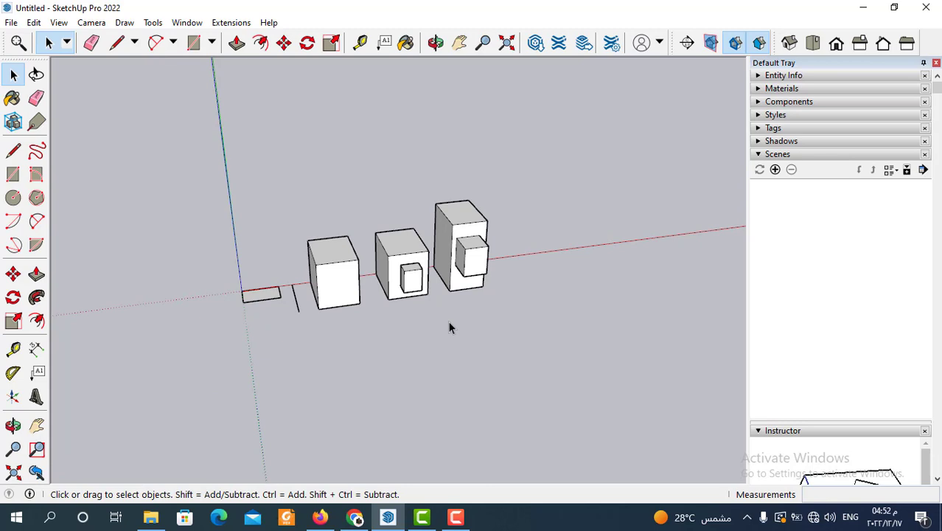